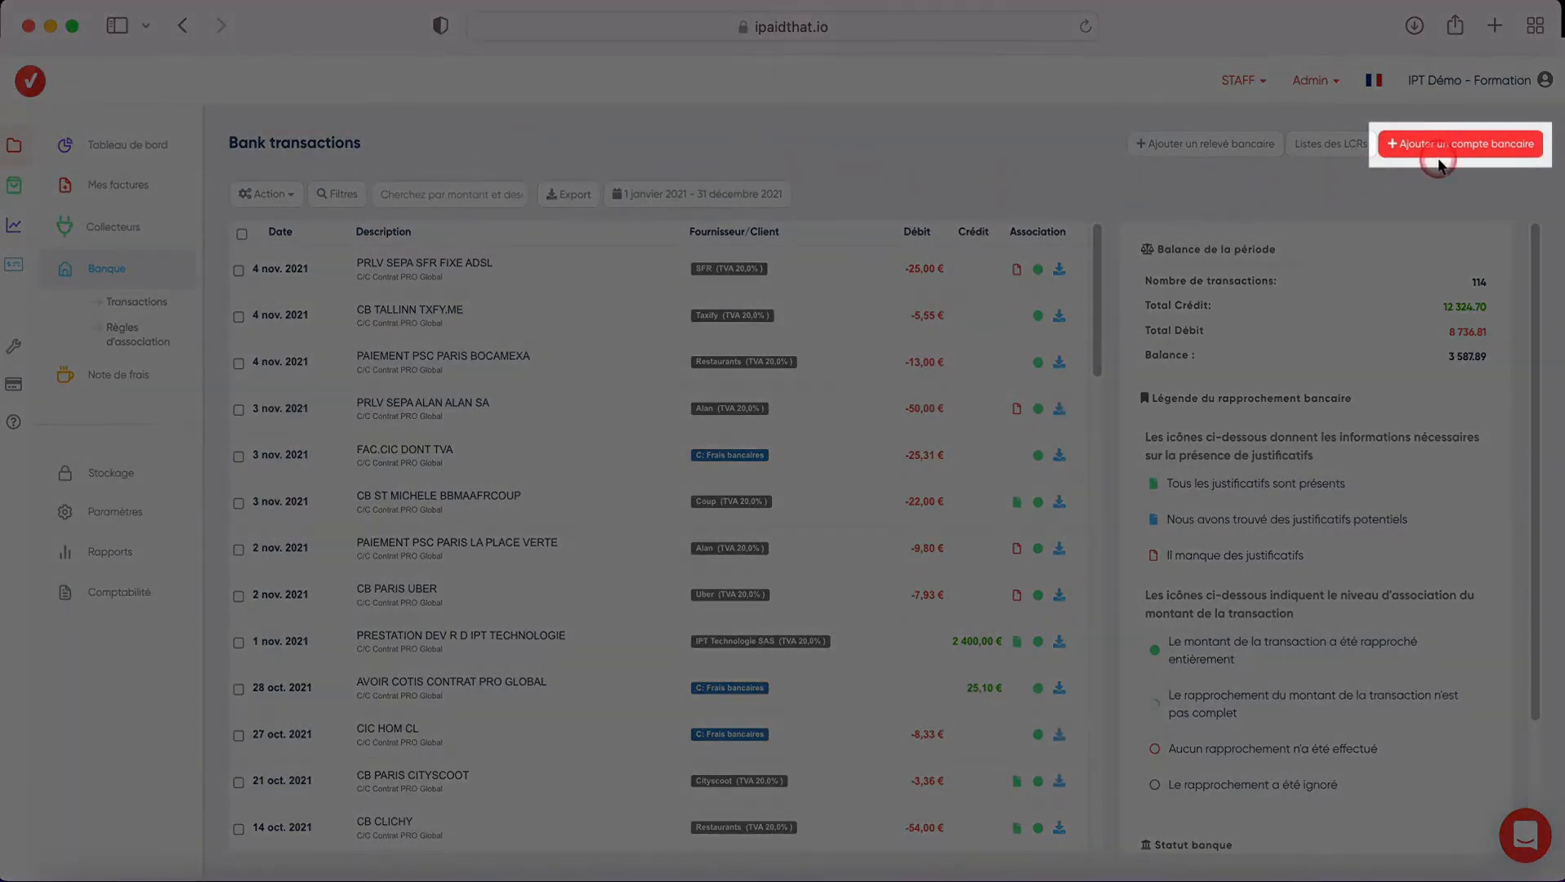
Step: Start adding a bank account and search the available banks for "crédit"
{"action": "left_click", "coordinate": [1439, 161]}
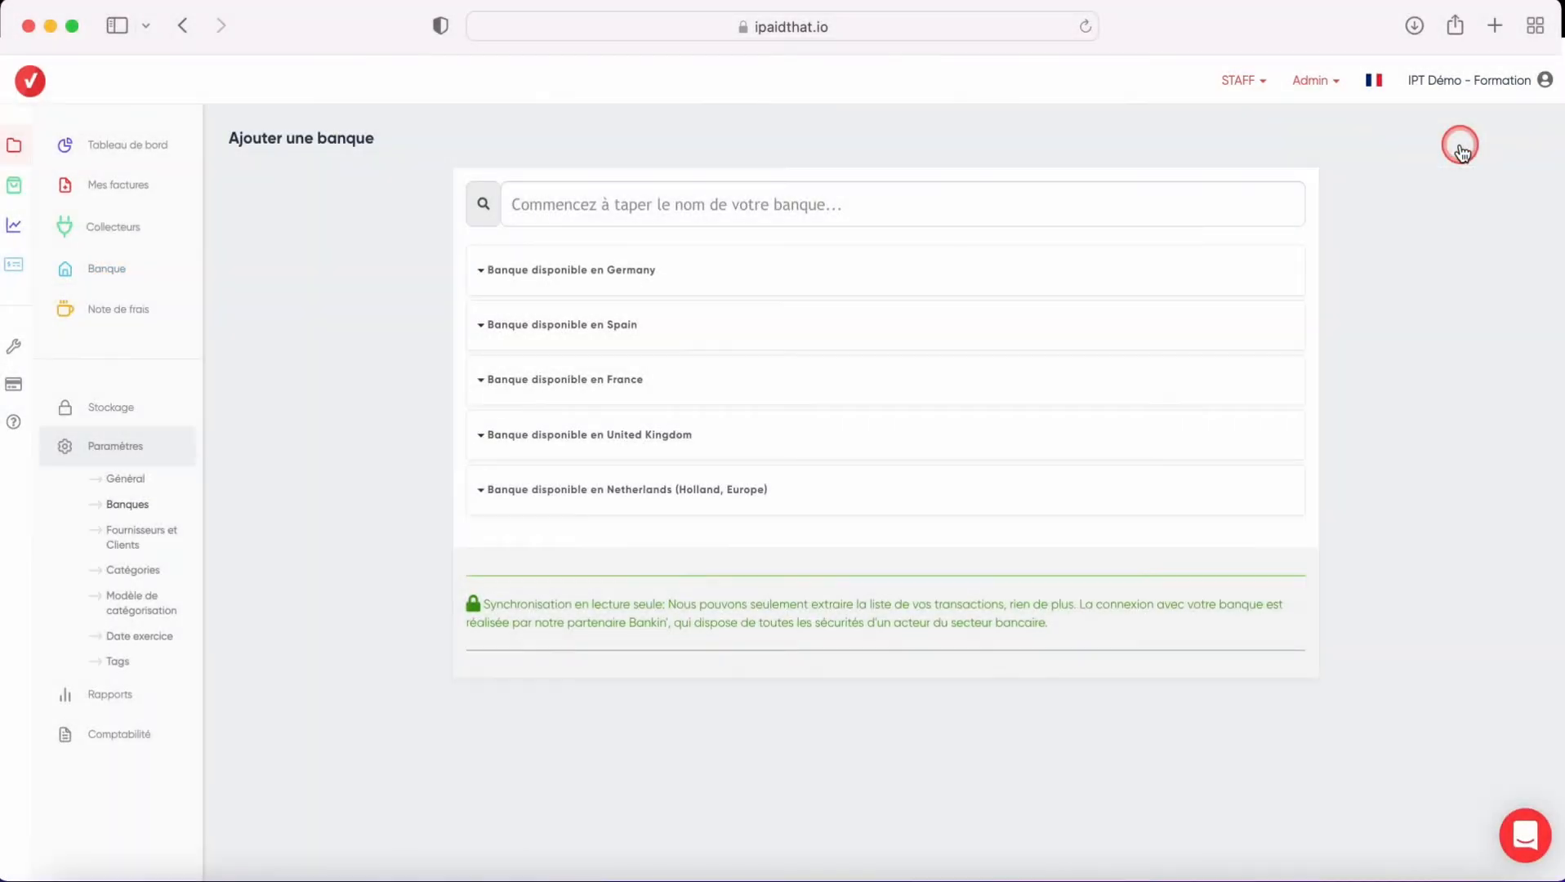
{"action": "left_click", "coordinate": [890, 205]}
{"action": "type", "text": "crédit"}
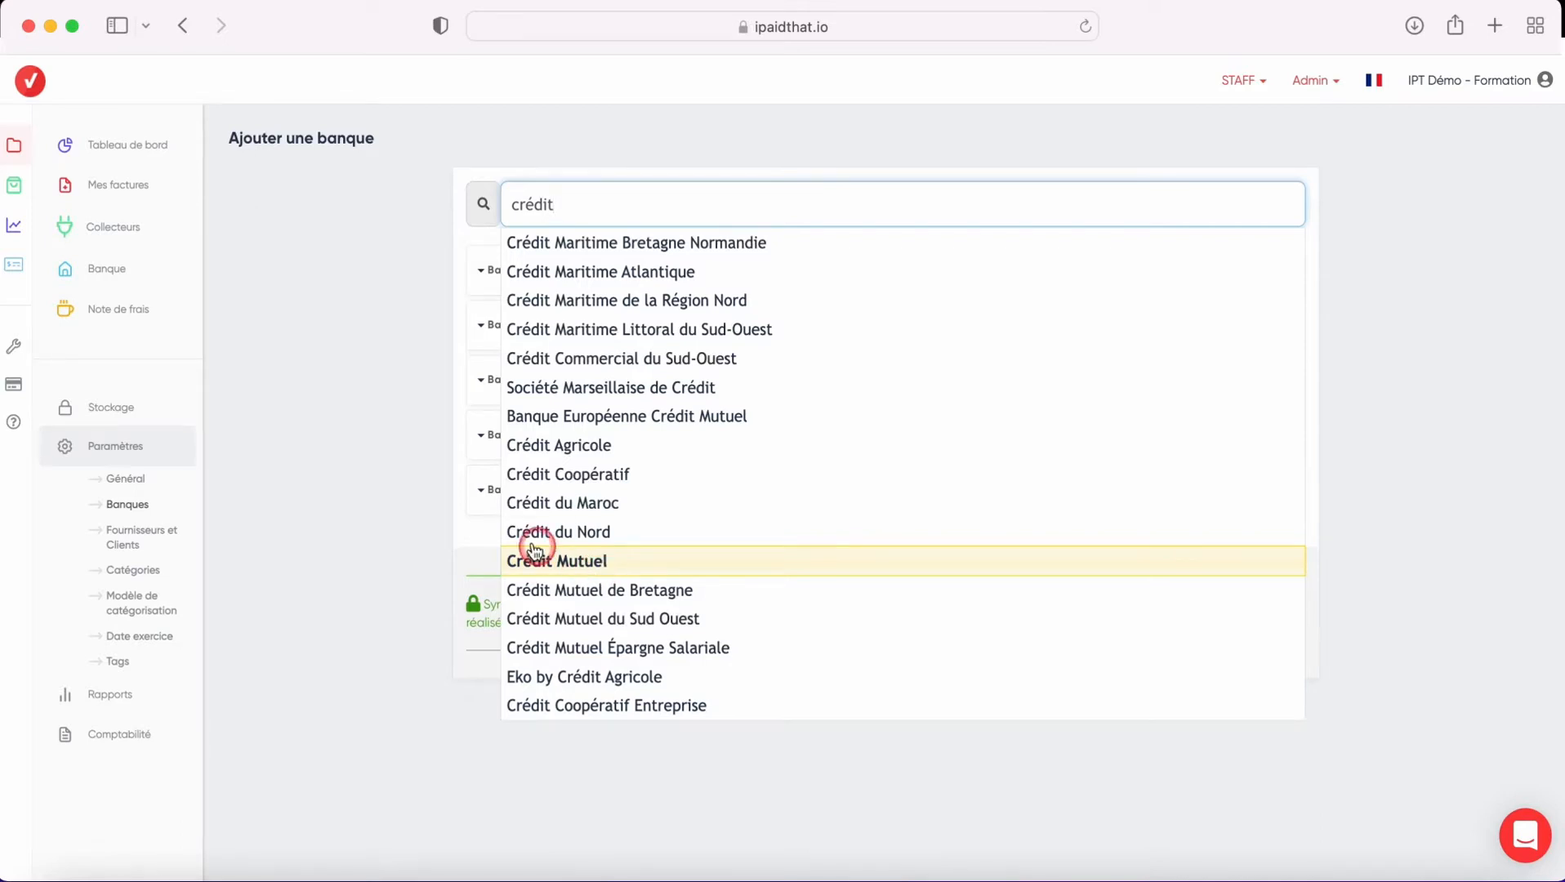
Step: View the page for adding a bank statement by PDF or CSV/Excel, and return to the bank transactions
{"action": "left_click", "coordinate": [115, 272]}
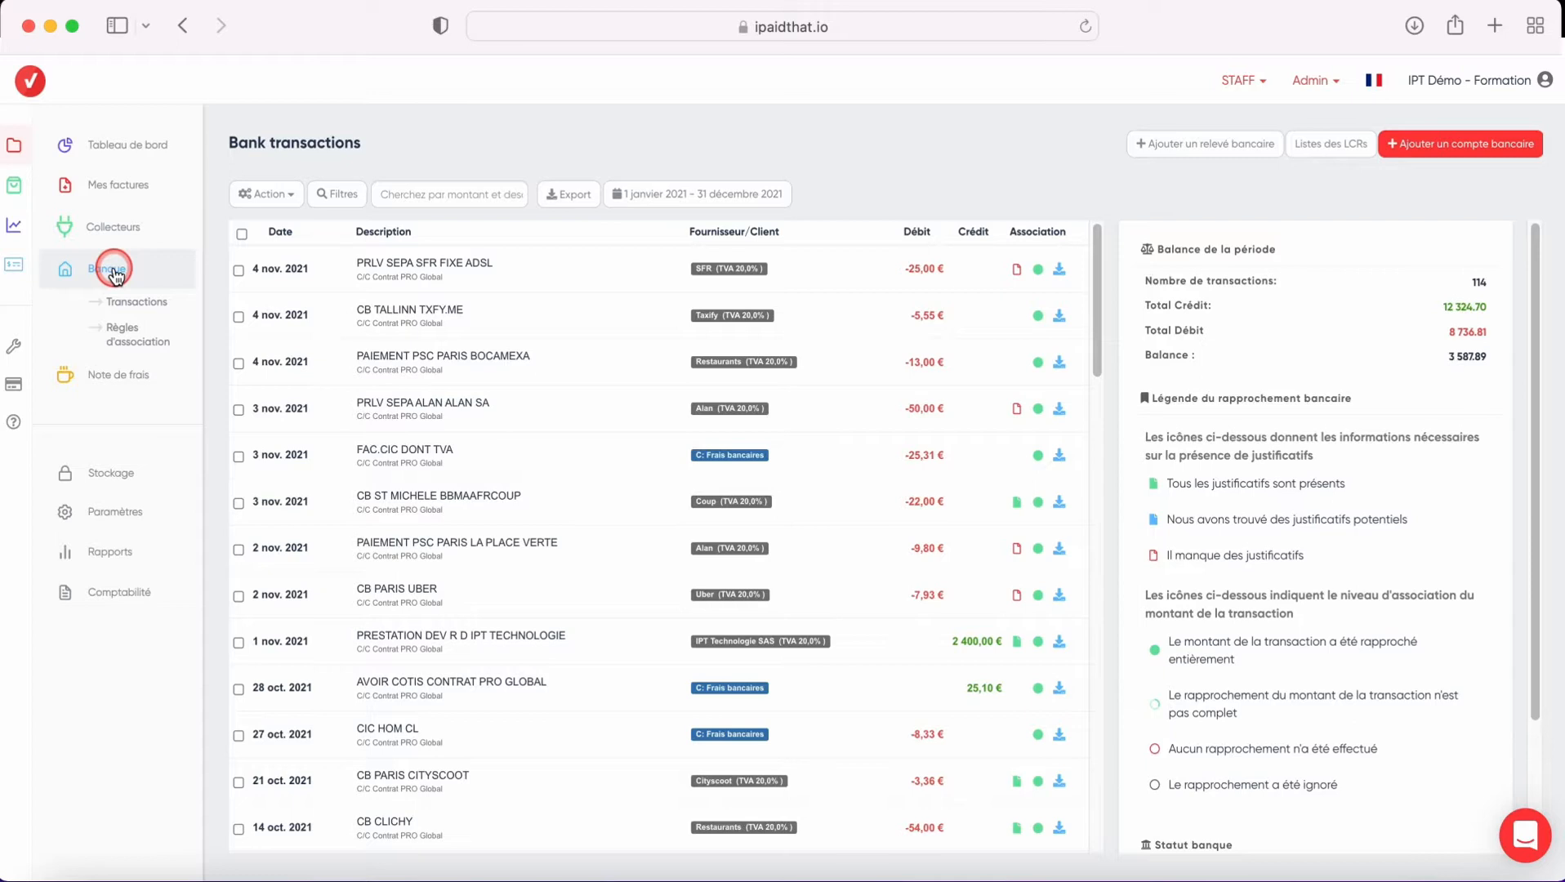
{"action": "left_click", "coordinate": [1204, 146]}
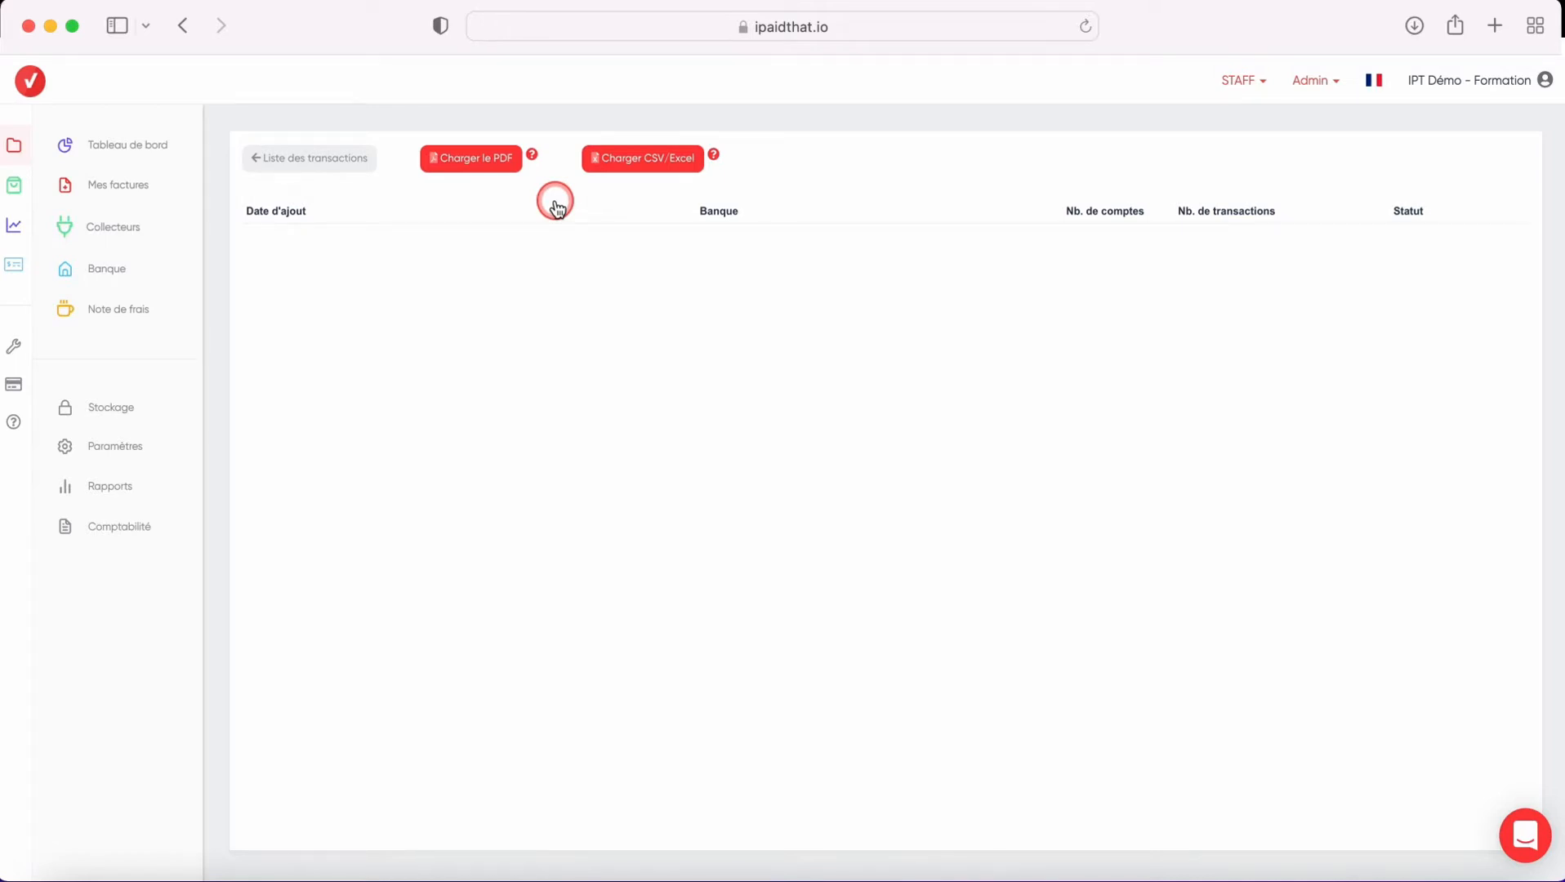
{"action": "left_click", "coordinate": [162, 270]}
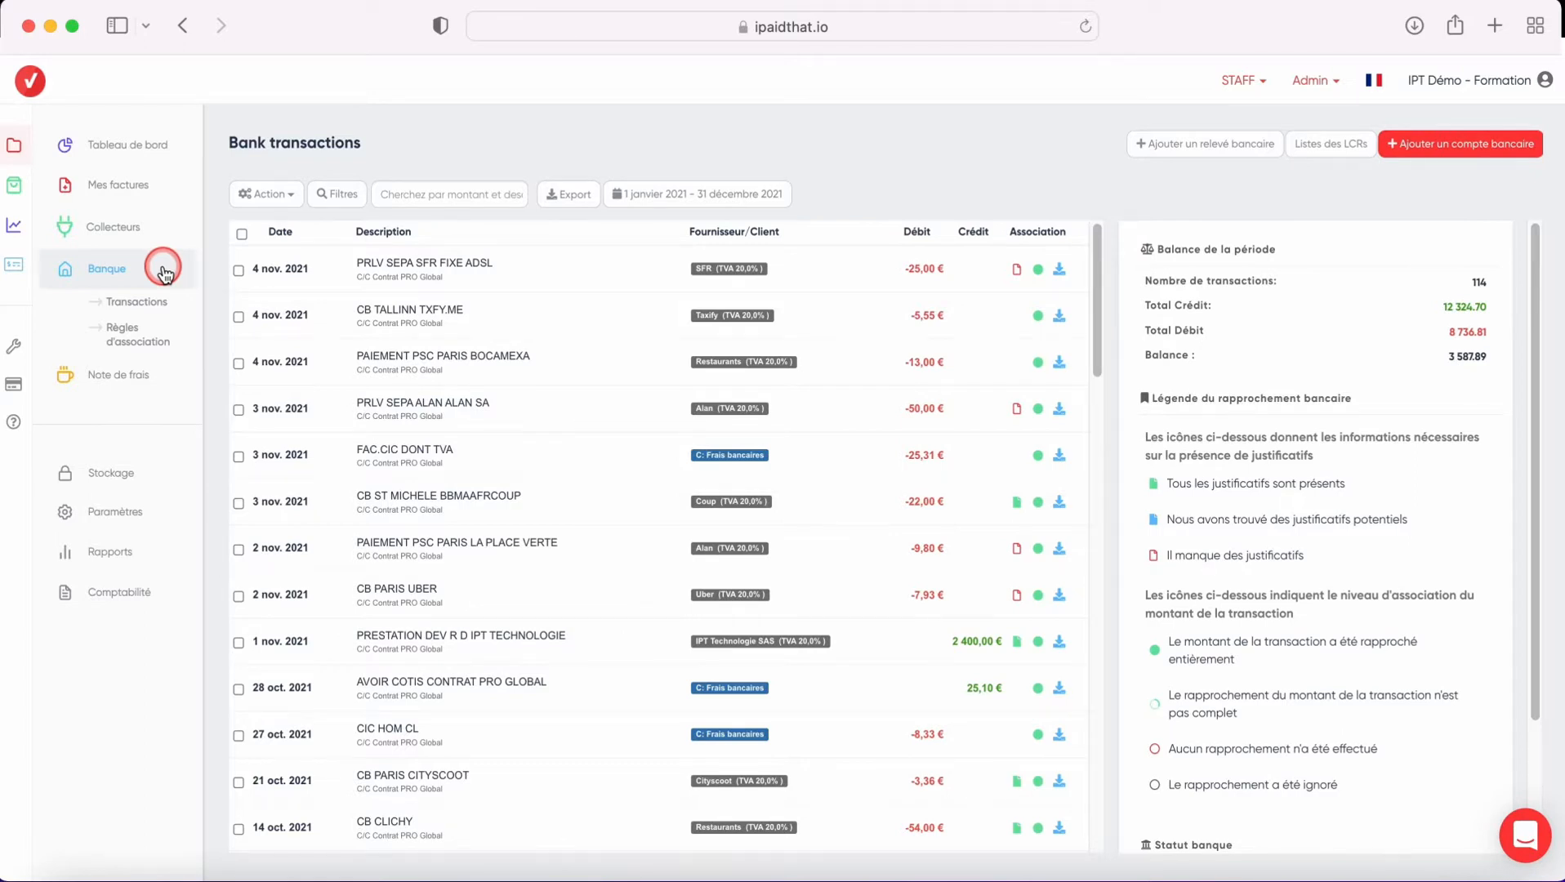
Step: Check the bank and credit/debit type choices in the transaction filter, and close it without applying any filter
{"action": "left_click", "coordinate": [335, 196]}
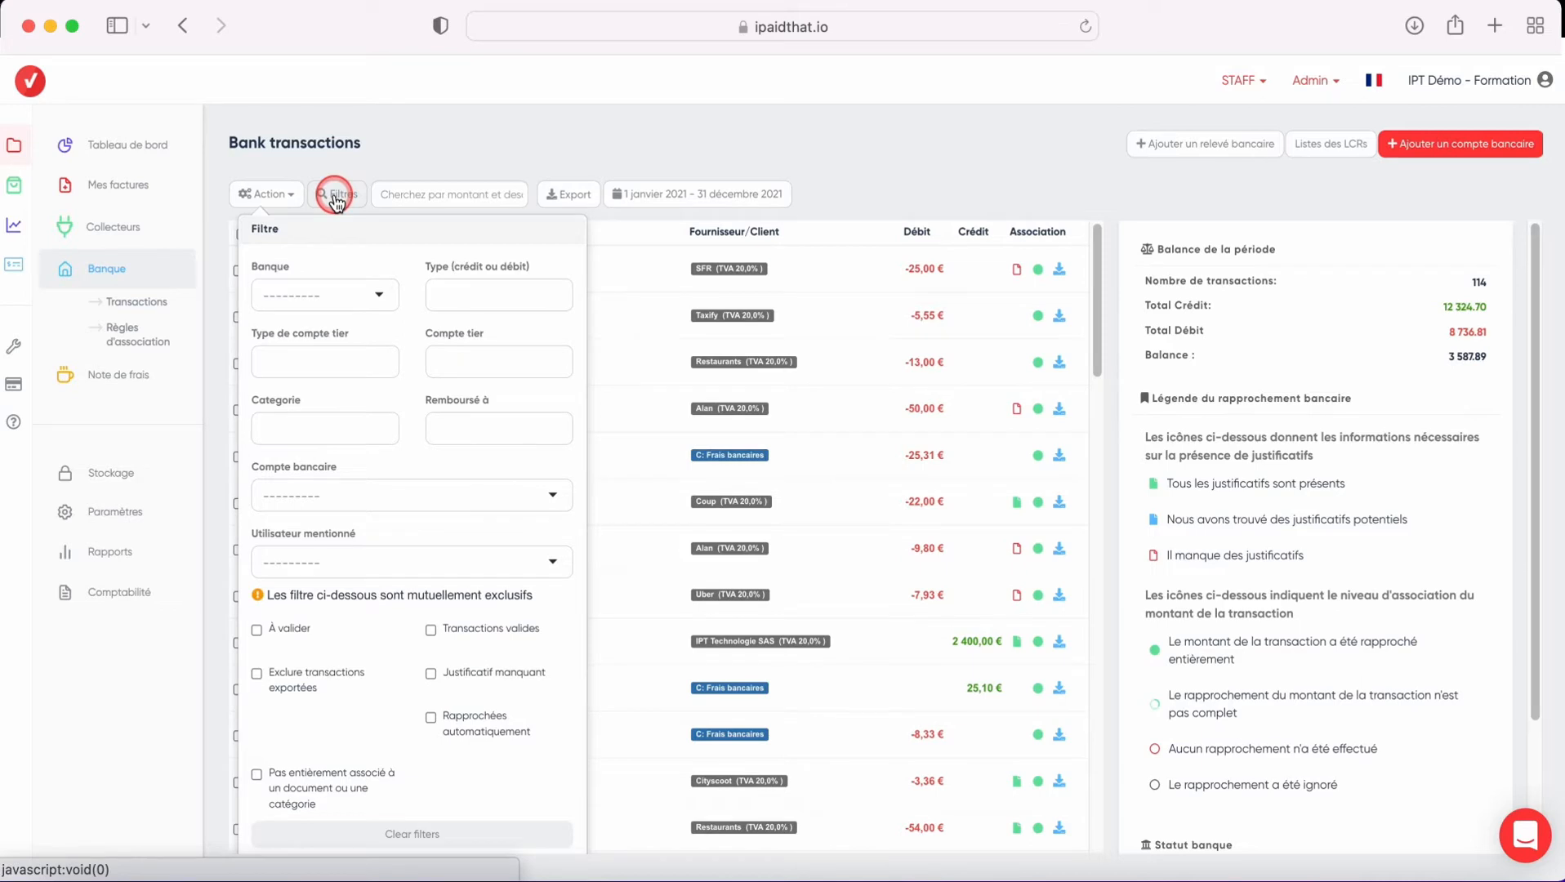
{"action": "left_click", "coordinate": [372, 295]}
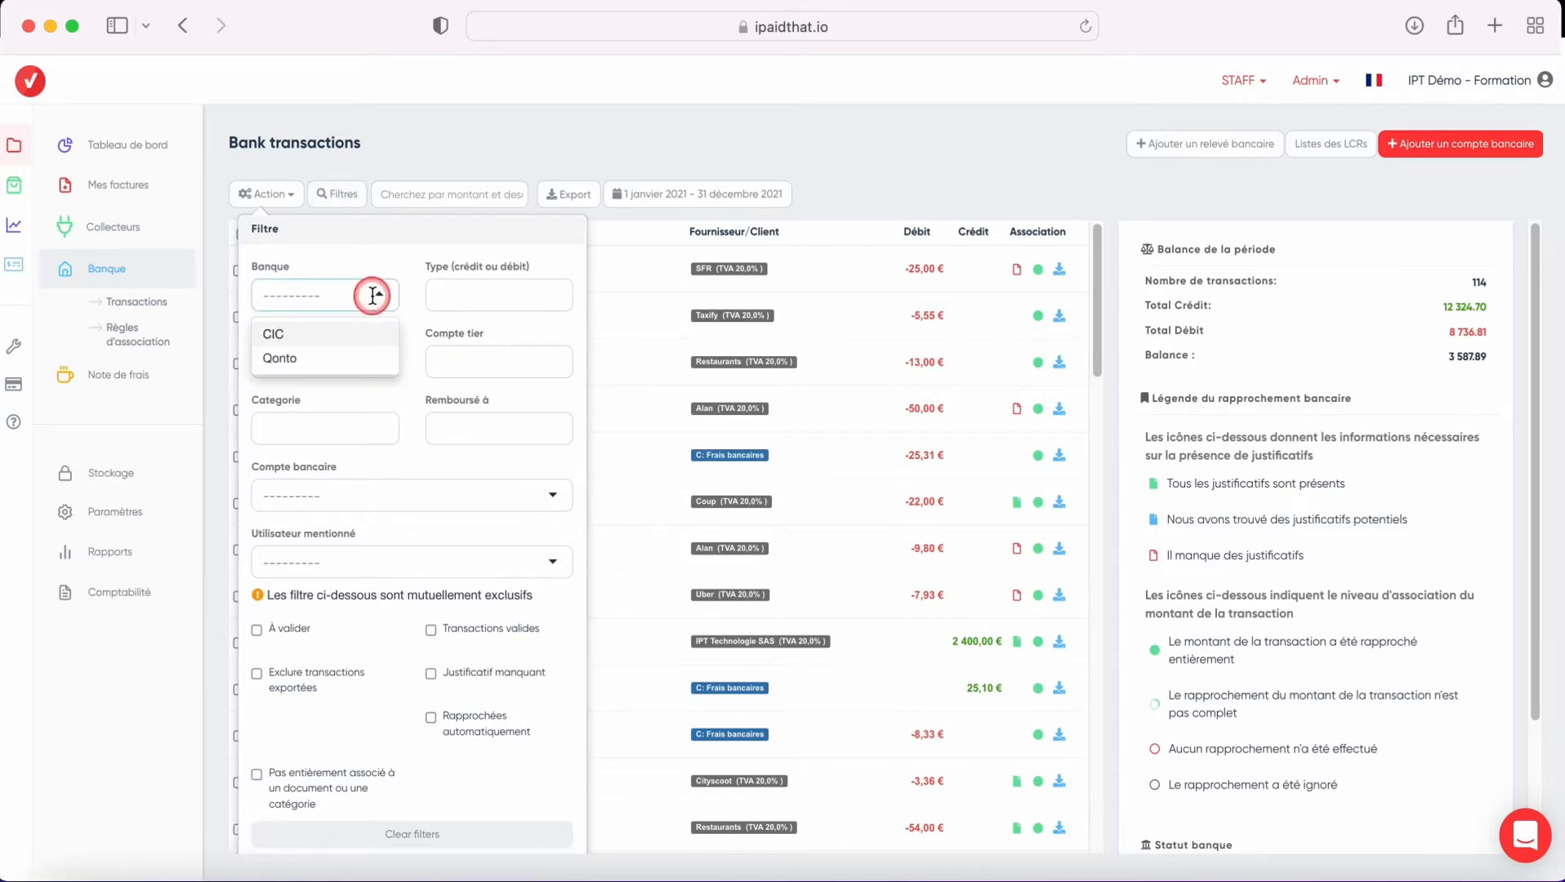
{"action": "left_click", "coordinate": [497, 296]}
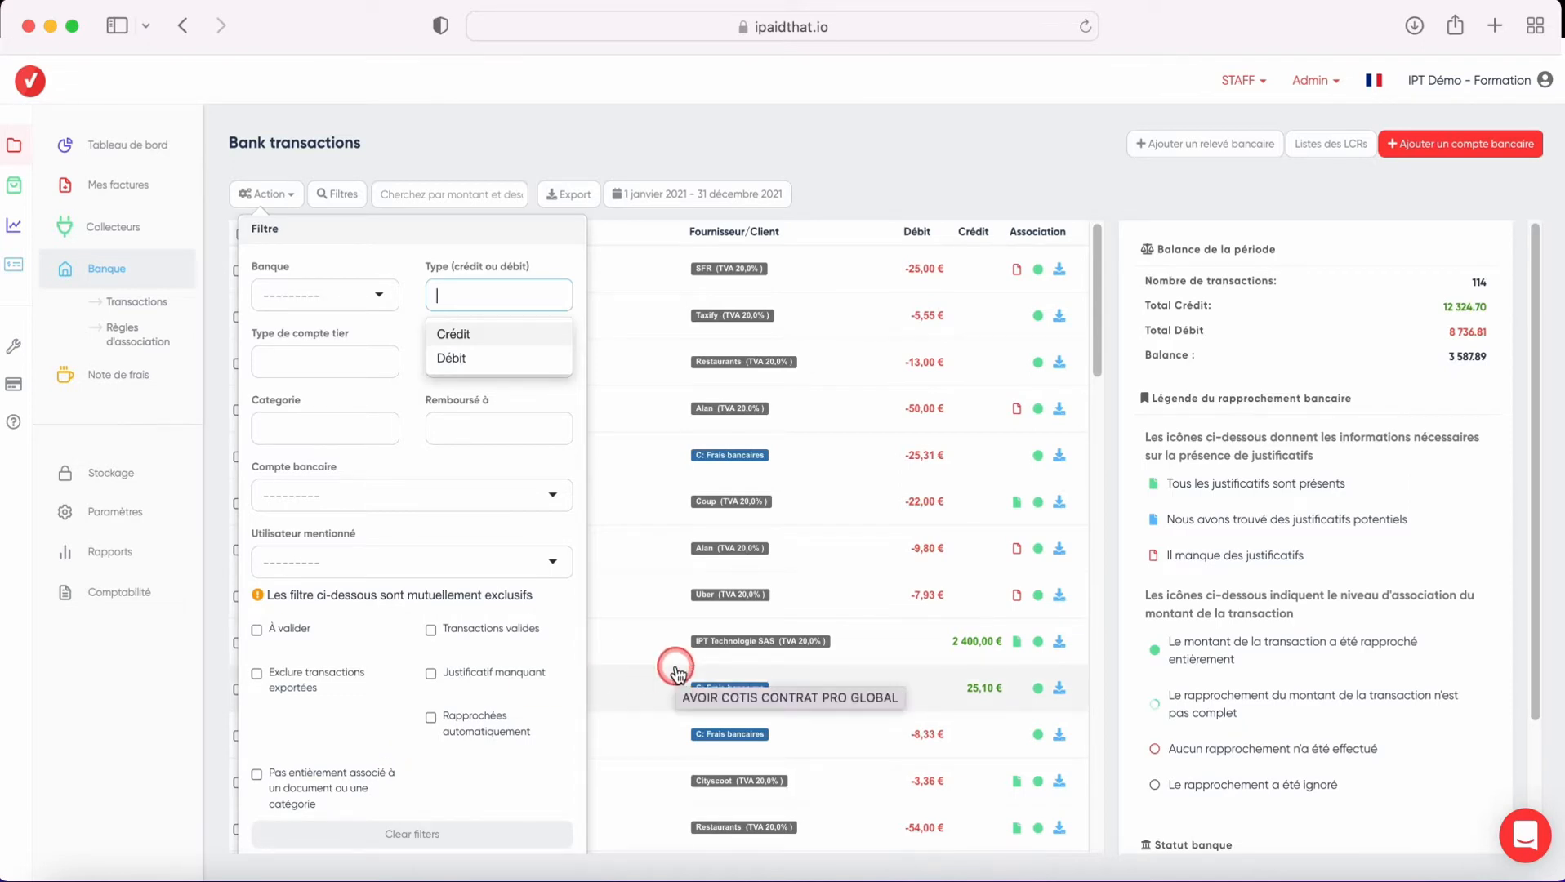
{"action": "left_click", "coordinate": [888, 191]}
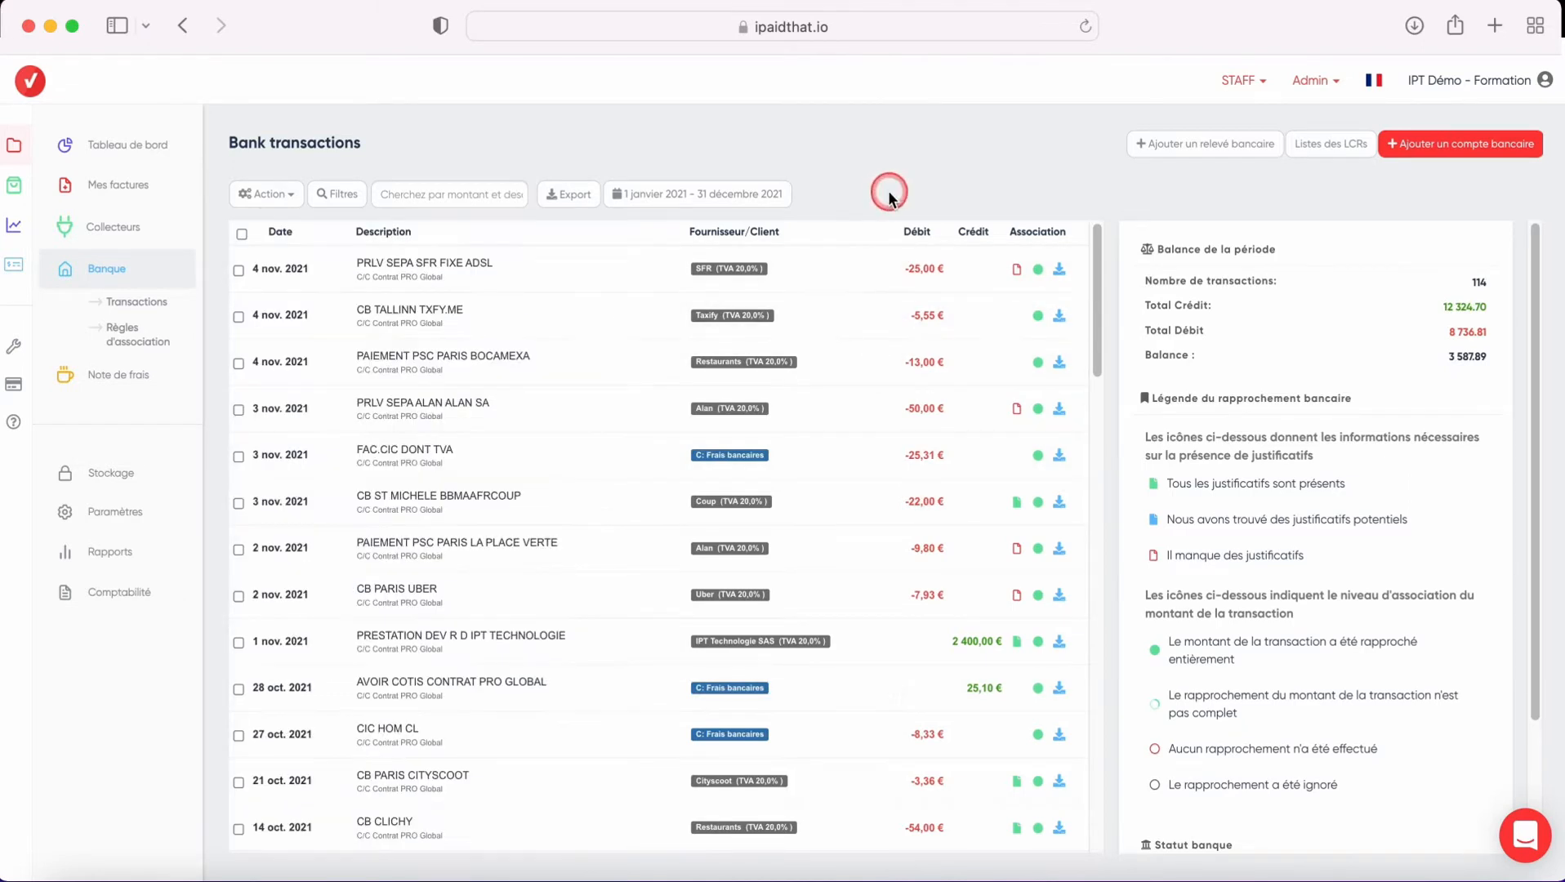
Step: Select all the listed bank transactions and check the bulk actions and export available for them
{"action": "left_click", "coordinate": [241, 235]}
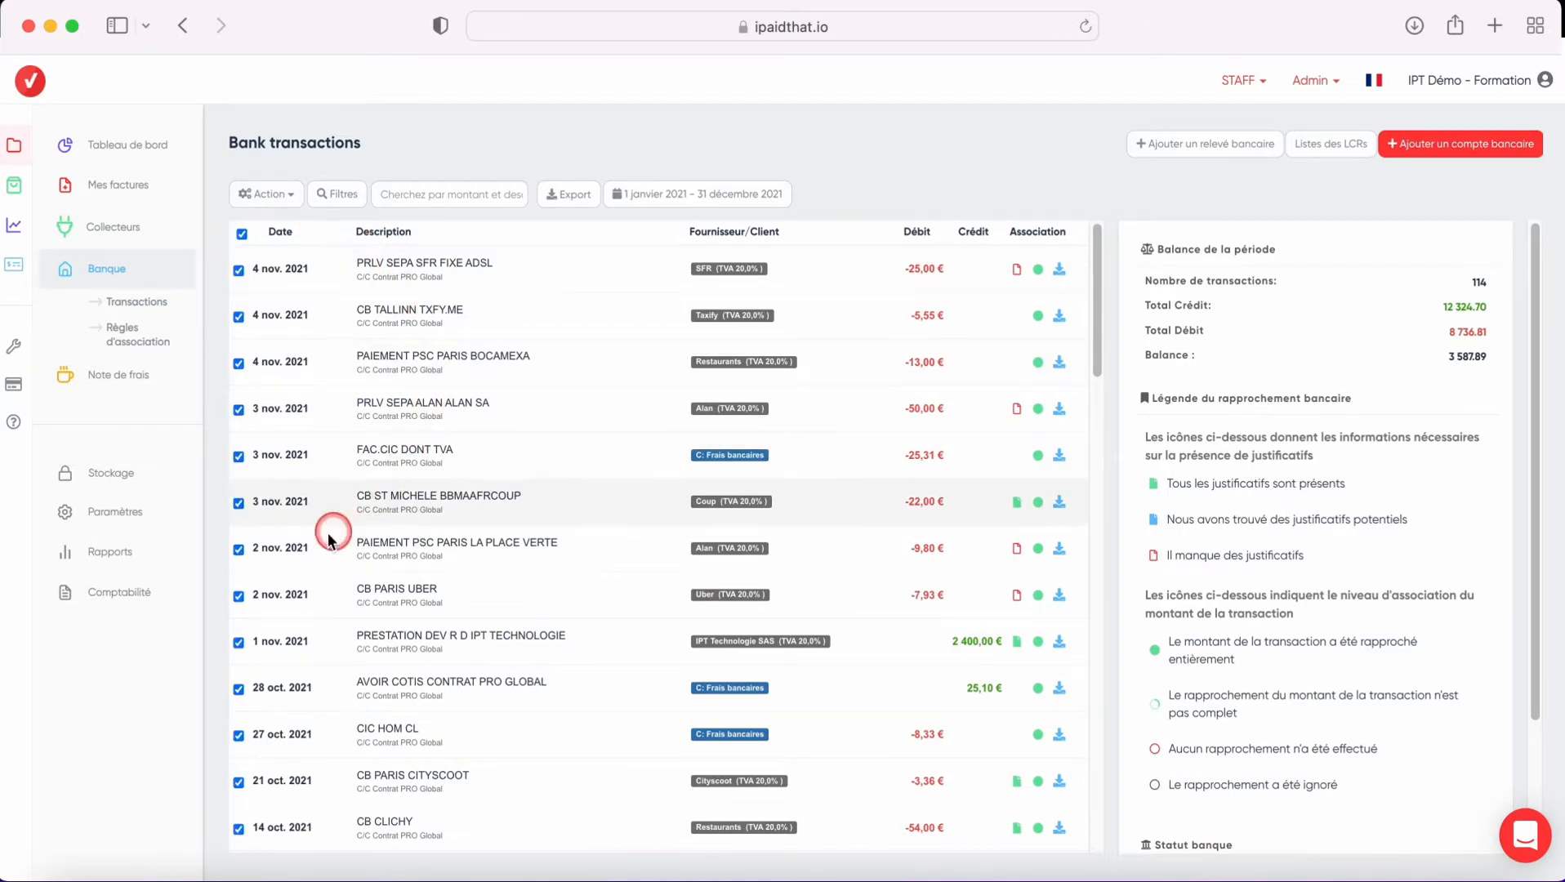
{"action": "left_click", "coordinate": [264, 193]}
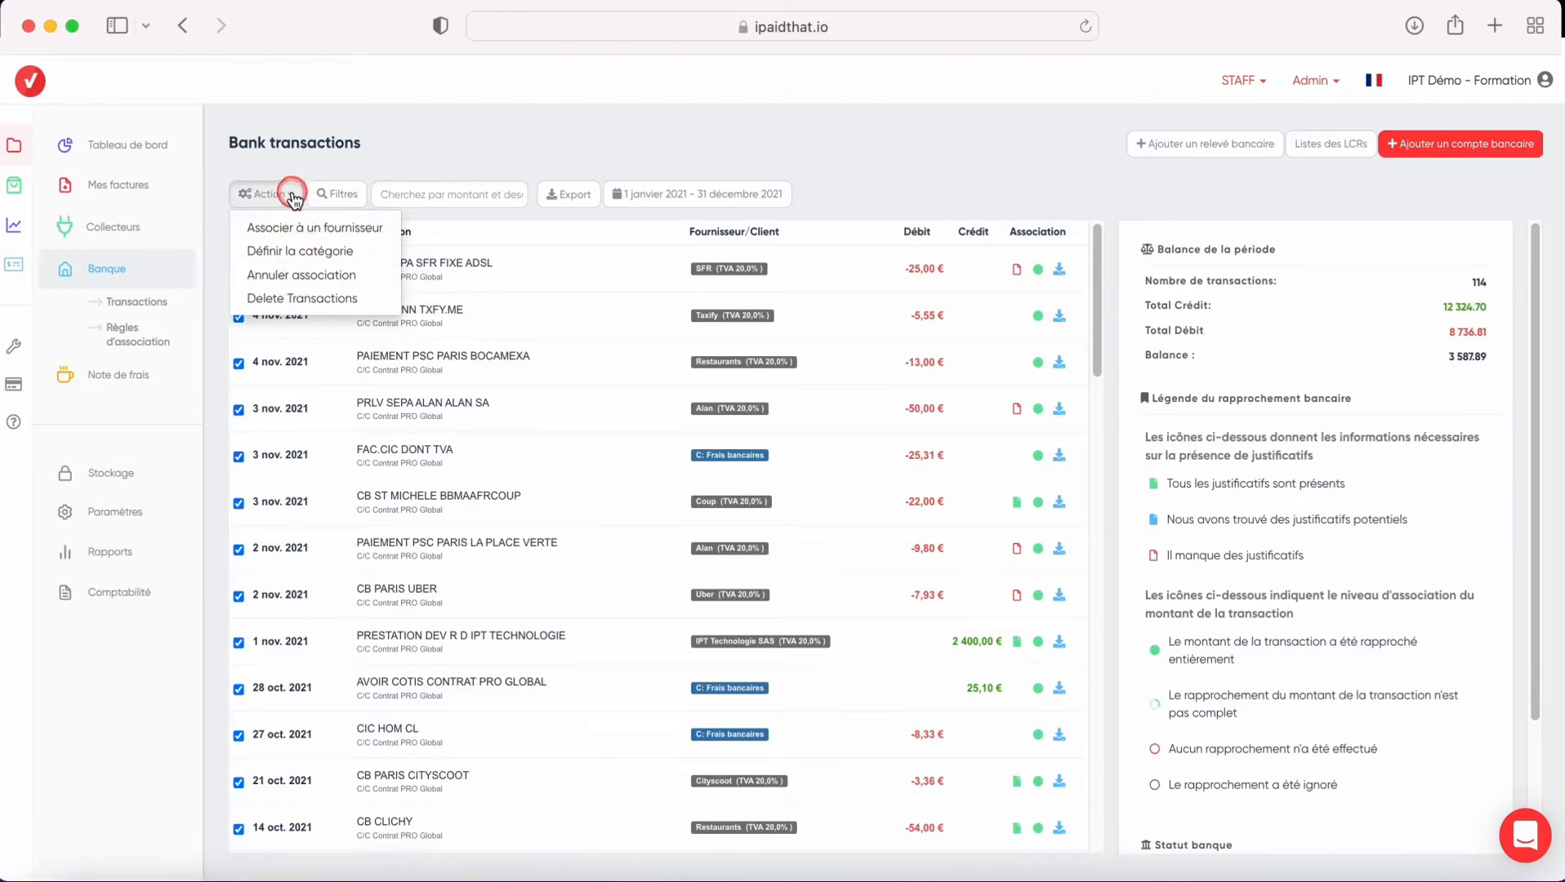
{"action": "left_click", "coordinate": [294, 199]}
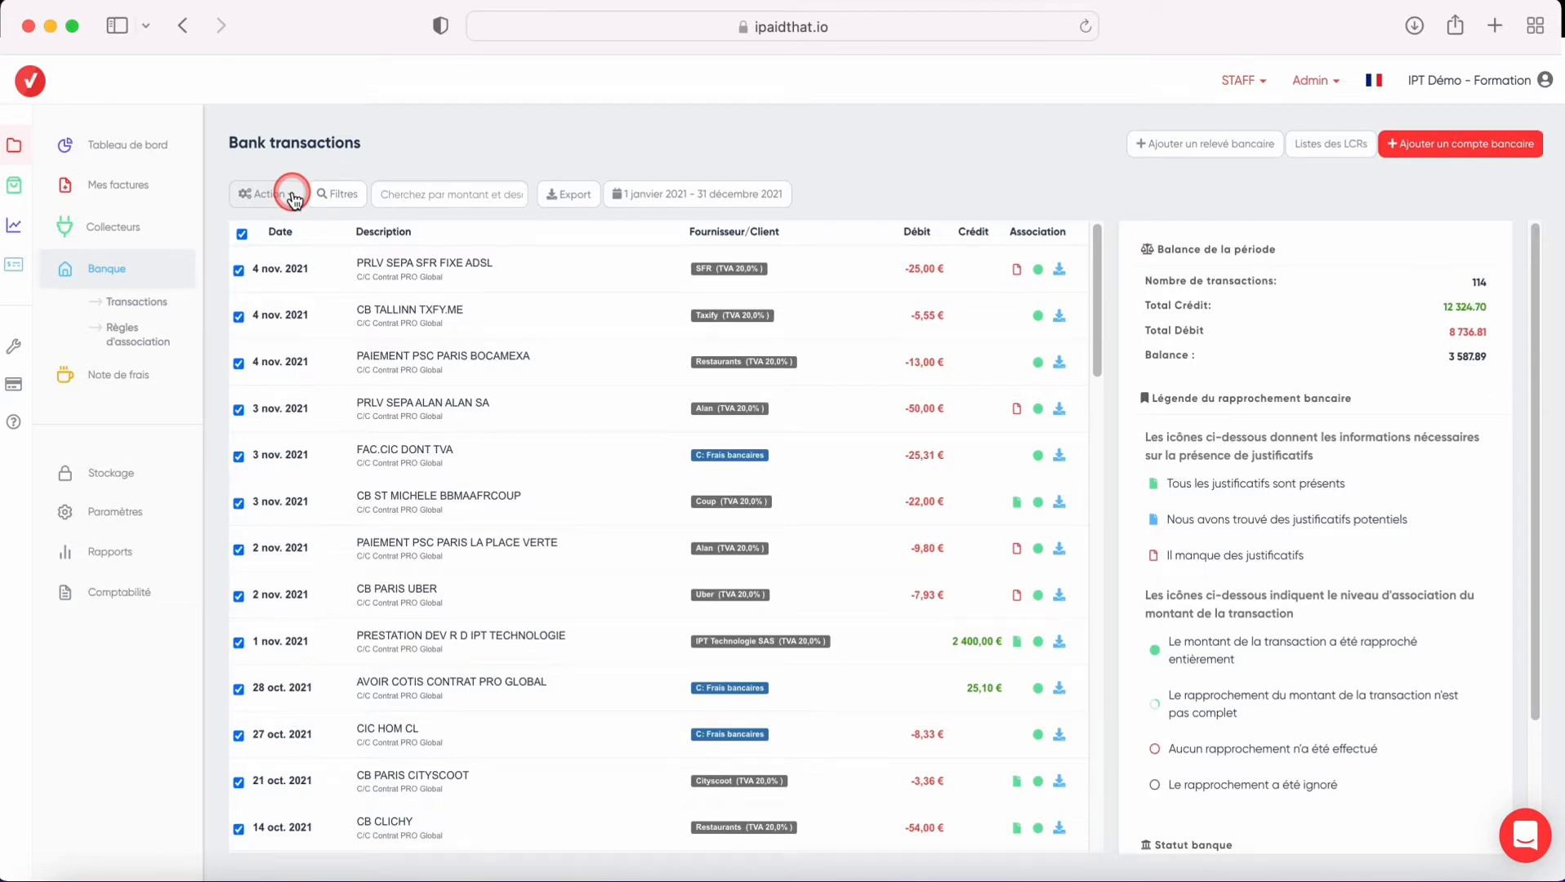
{"action": "left_click", "coordinate": [580, 199]}
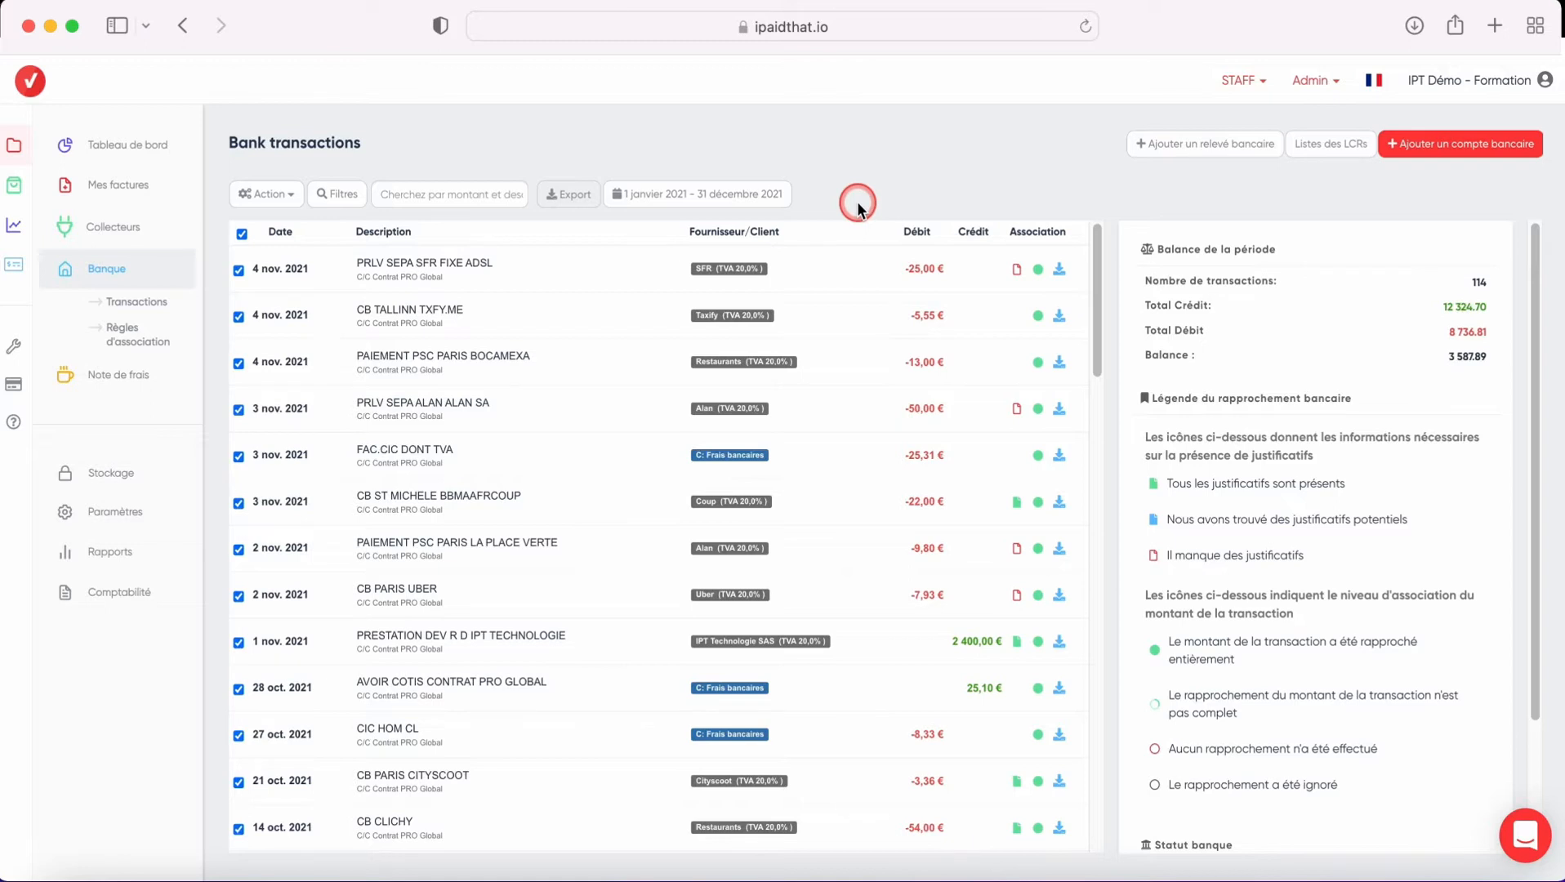
Step: Remove the Taxify supplier association from the CB TALLINN TXFY.ME transaction of 4 November 2021
{"action": "scroll", "coordinate": [1537, 279], "scroll_direction": "down", "scroll_amount": 5}
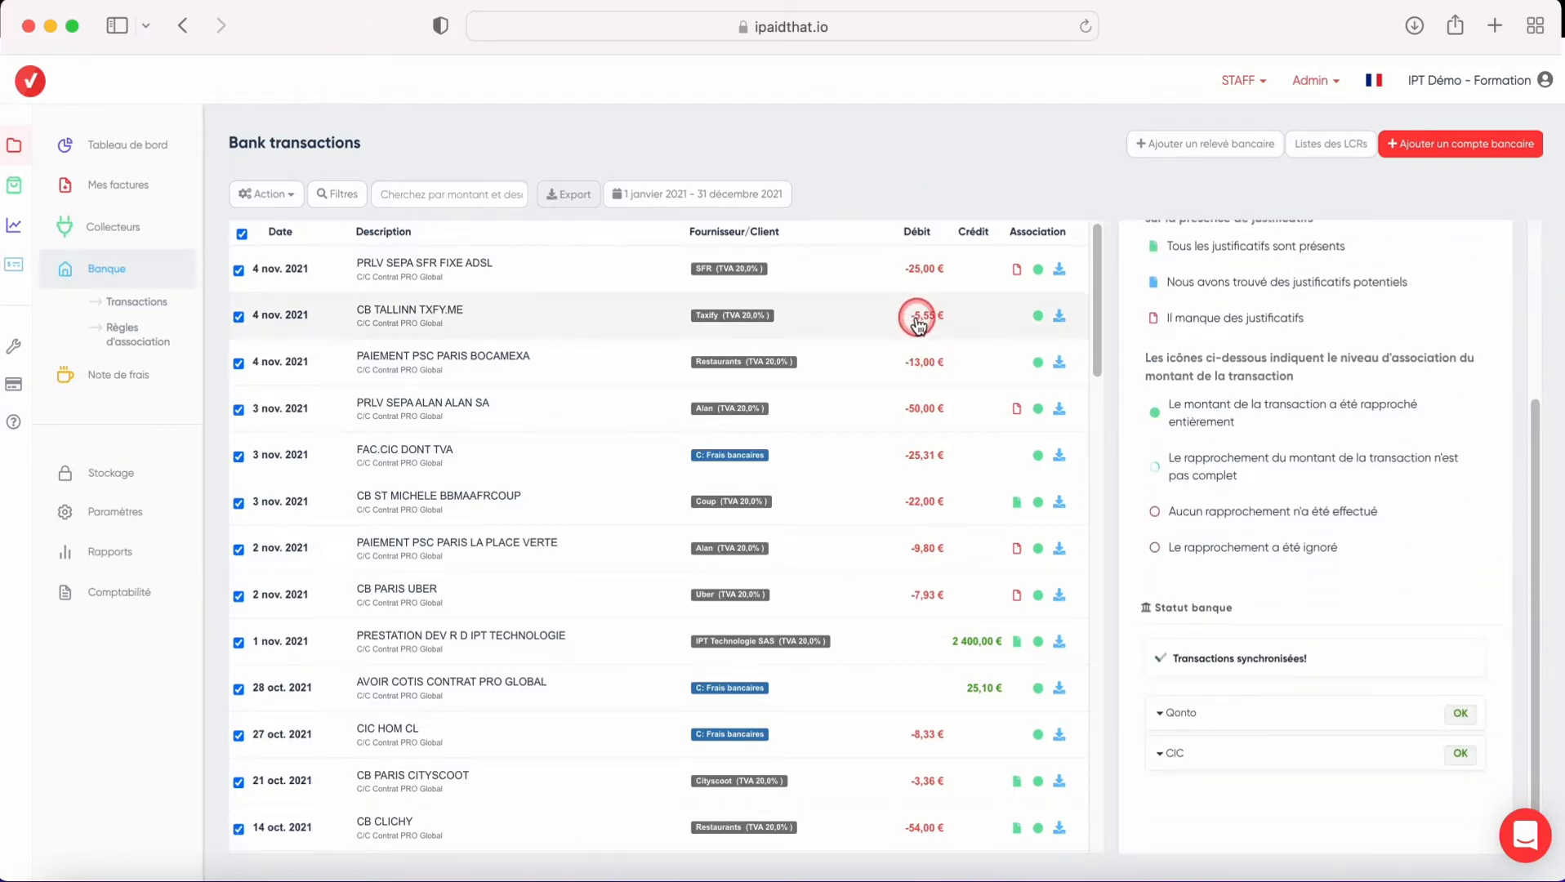
{"action": "left_click", "coordinate": [890, 326]}
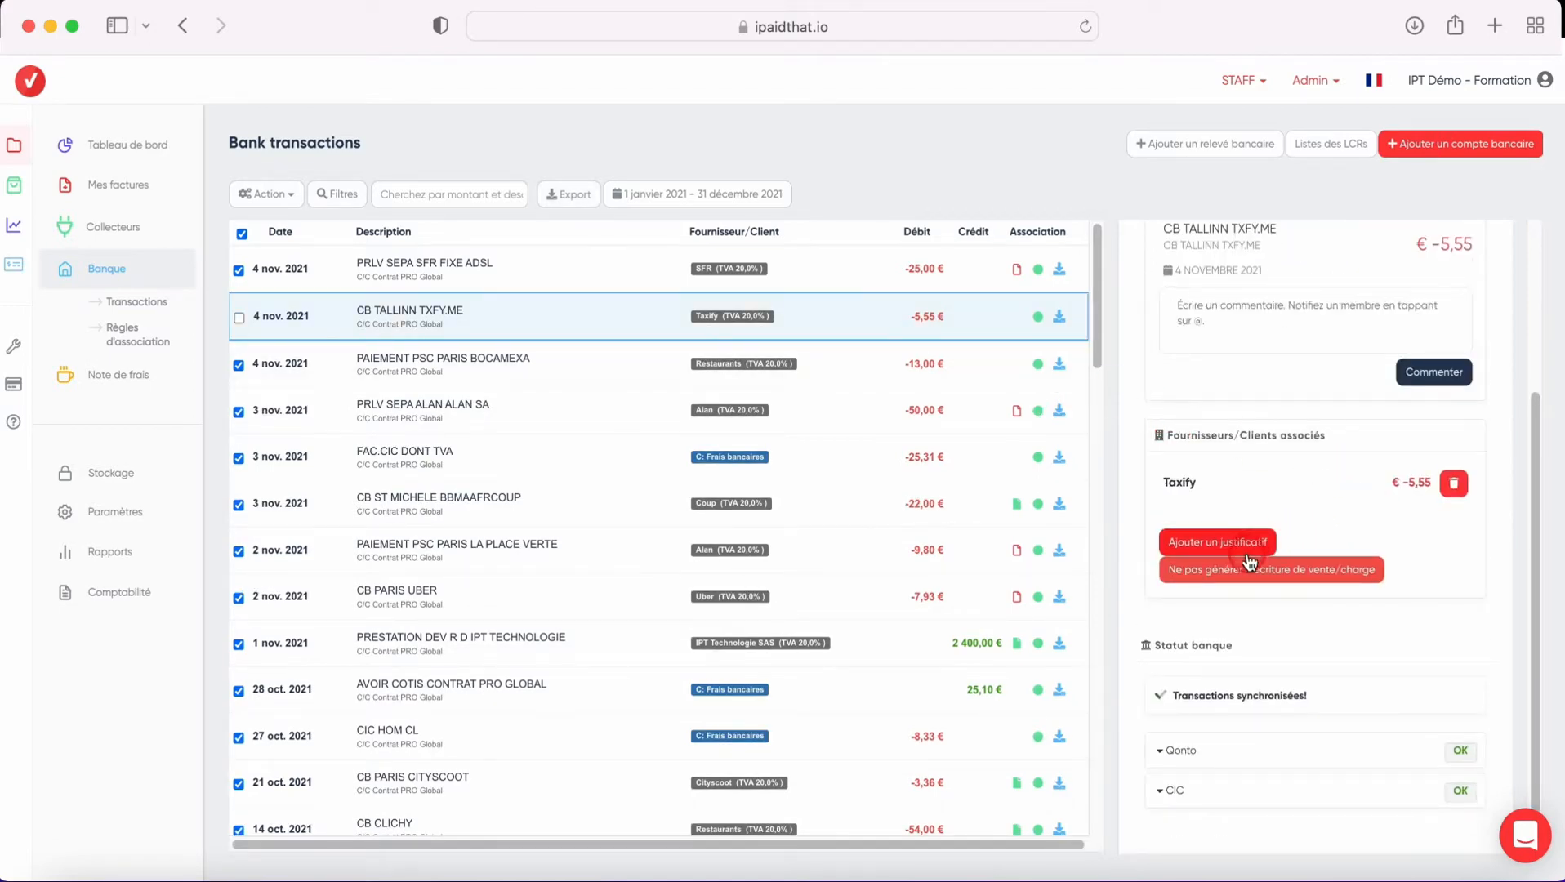
{"action": "left_click", "coordinate": [1458, 484]}
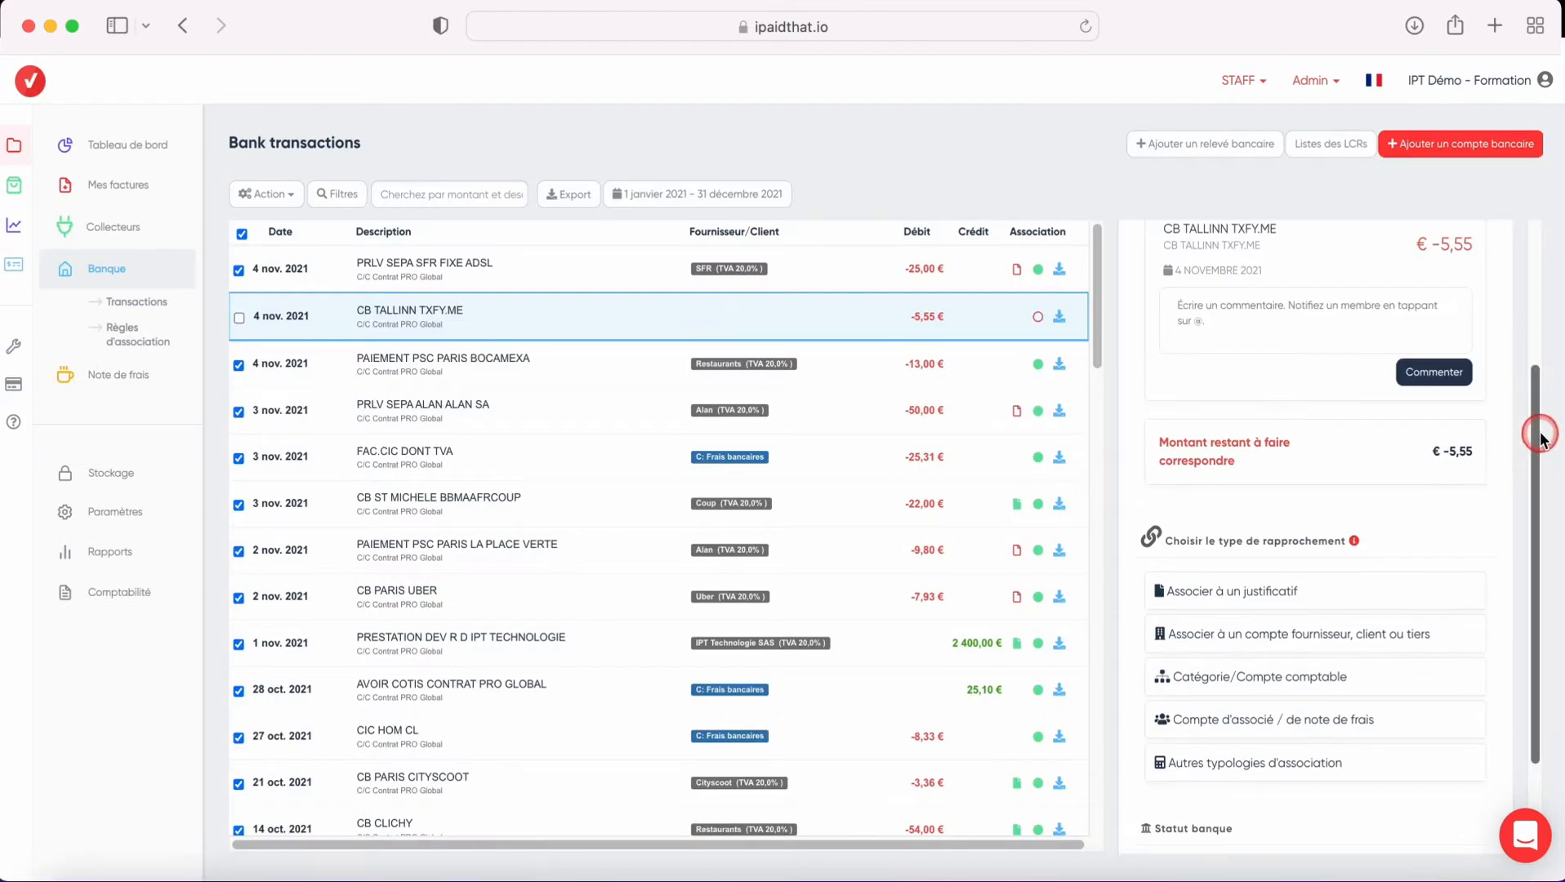
Step: Examine the reconciliation types for the TXFY.ME transaction: supporting document, supplier/client account, expense account, accounting category and other associations
{"action": "left_click_drag", "start_coordinate": [1540, 434], "coordinate": [1510, 584]}
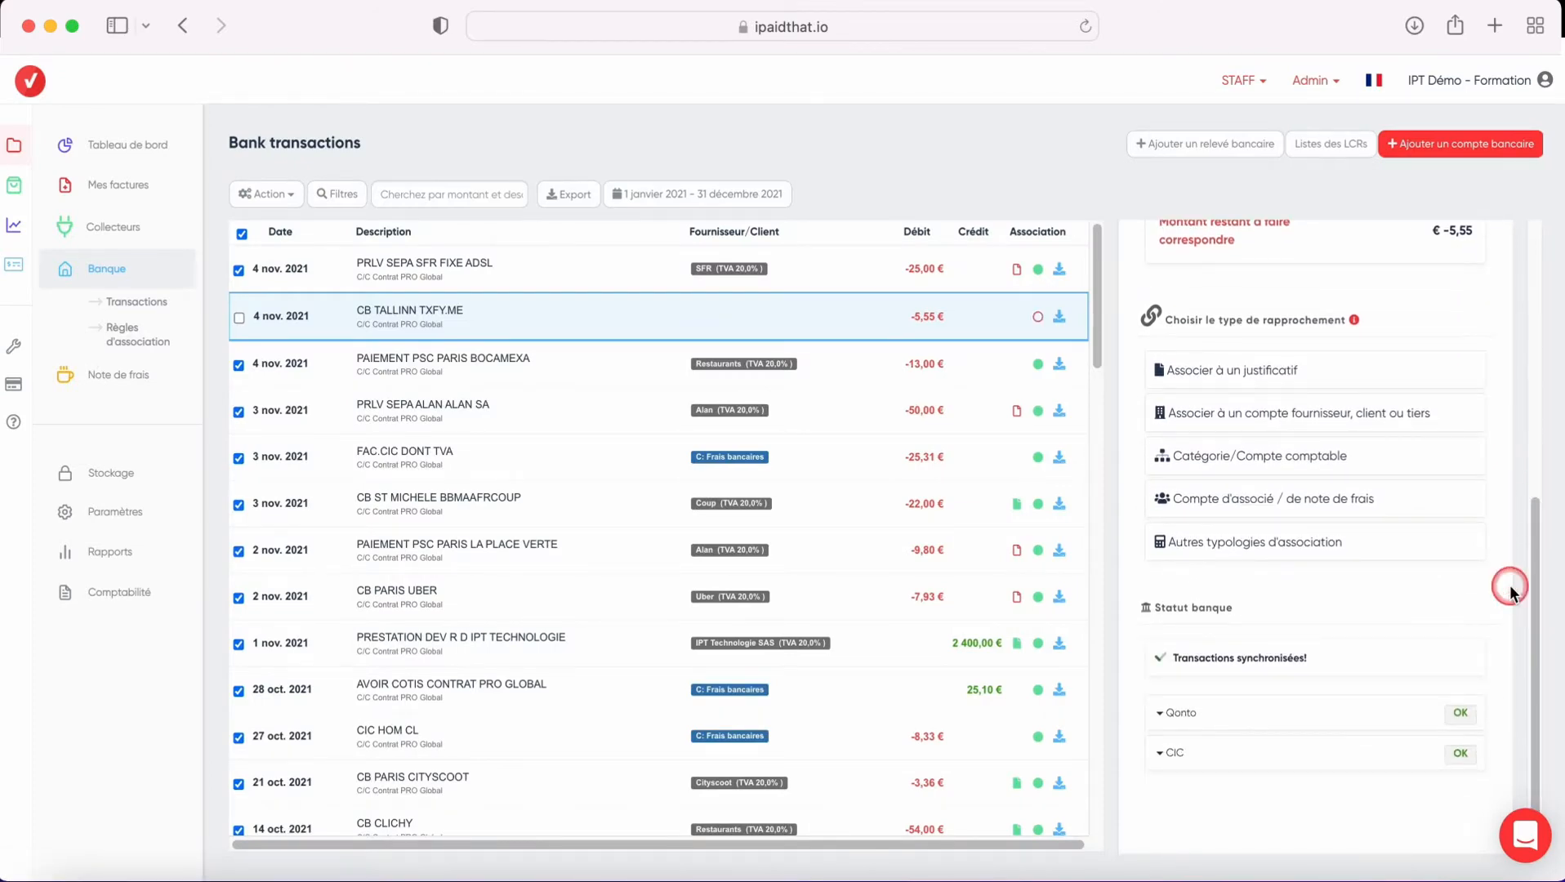
{"action": "left_click", "coordinate": [1294, 374]}
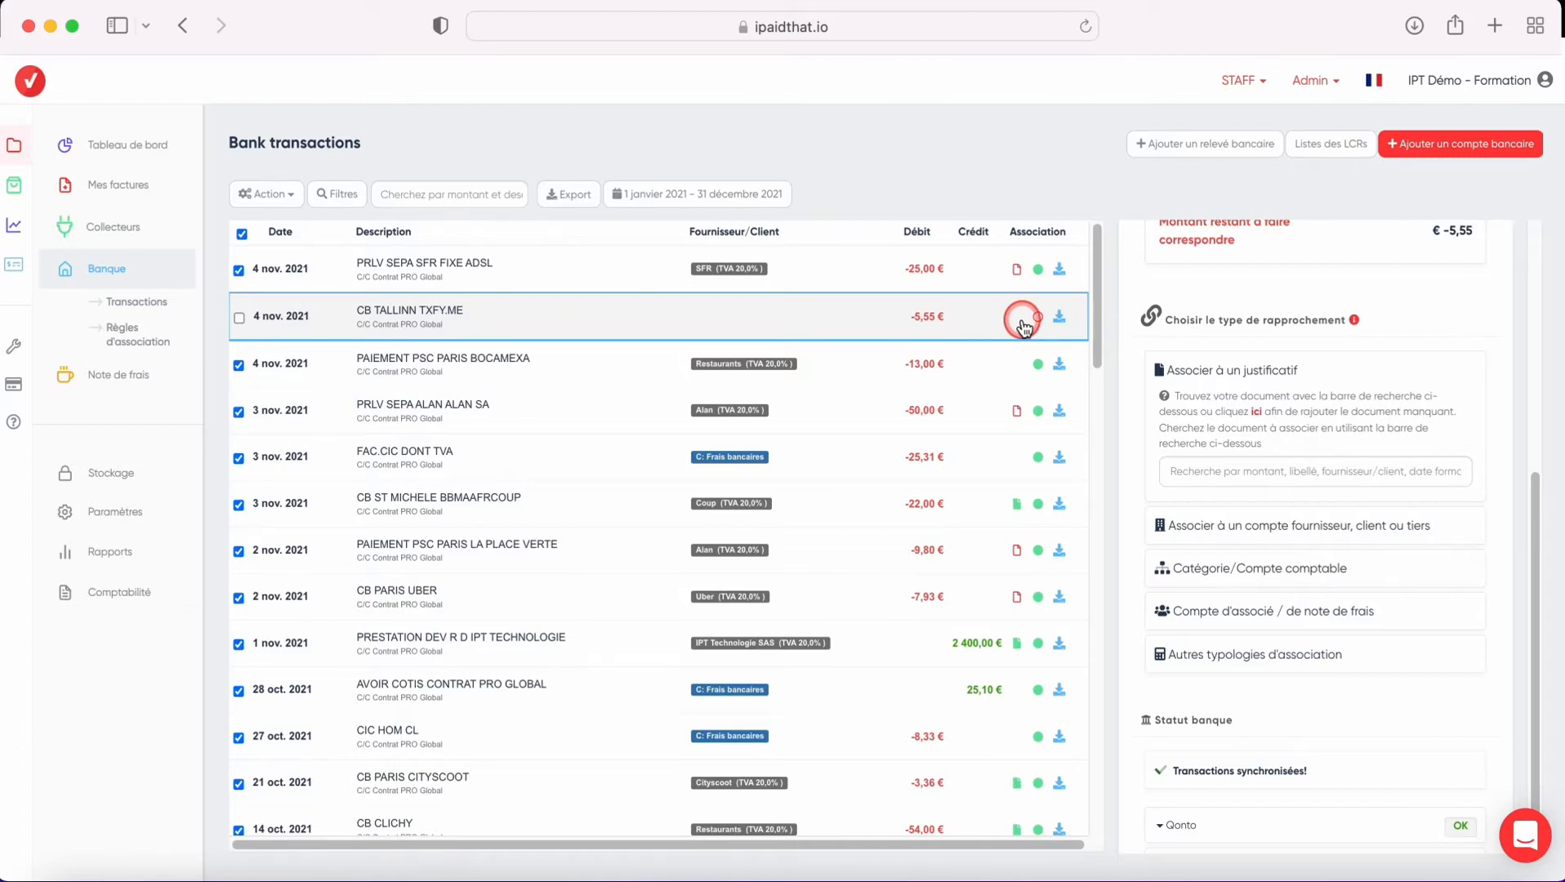
{"action": "left_click", "coordinate": [1214, 472]}
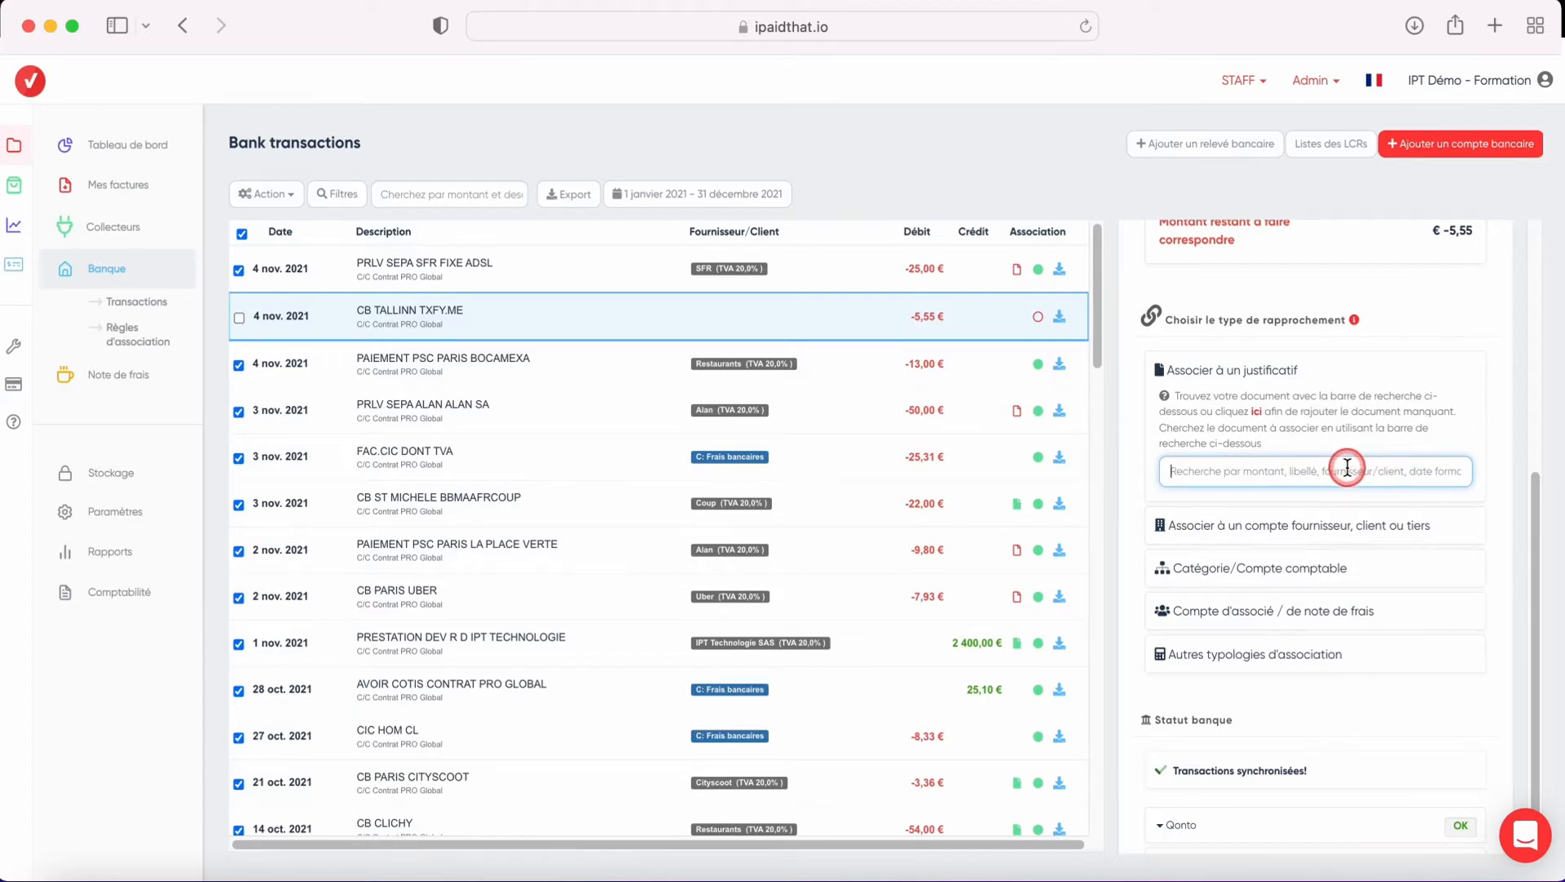
{"action": "left_click", "coordinate": [1207, 369]}
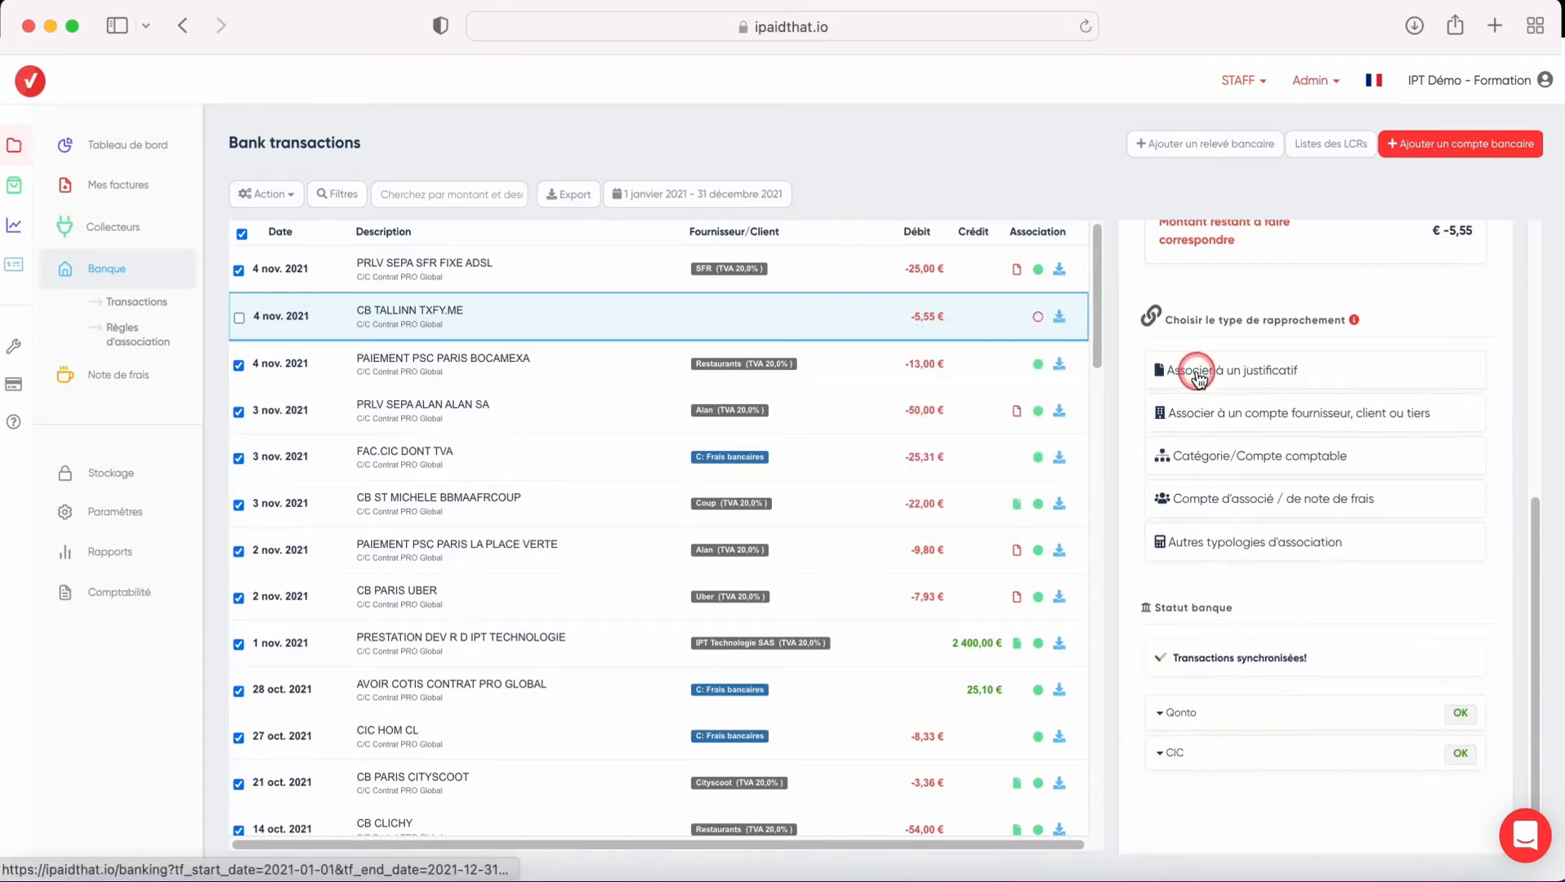
{"action": "left_click", "coordinate": [1241, 418]}
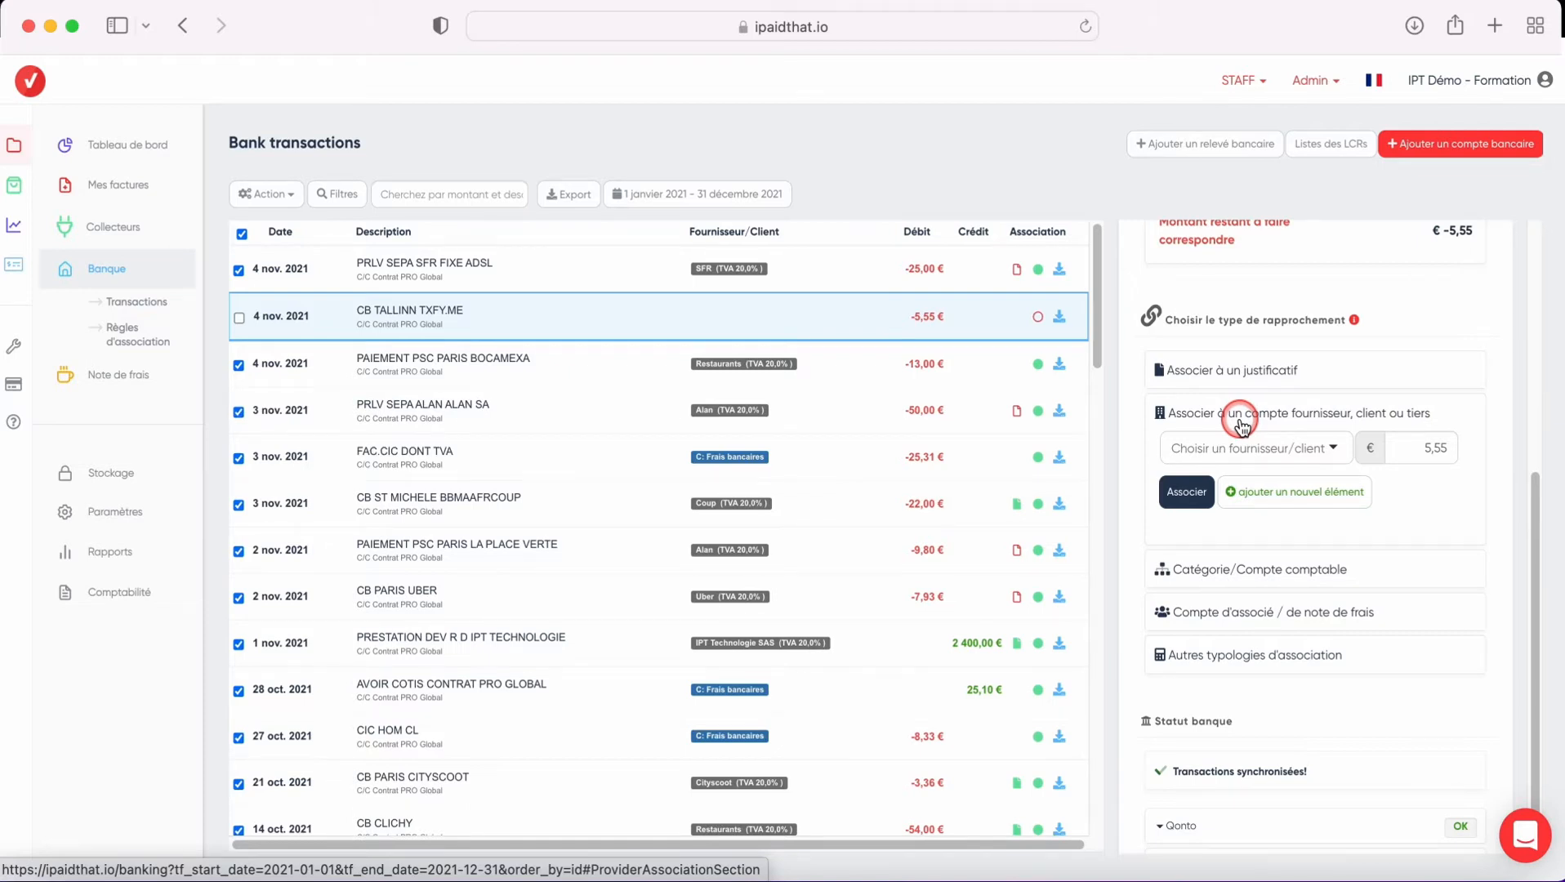
{"action": "left_click", "coordinate": [1242, 418]}
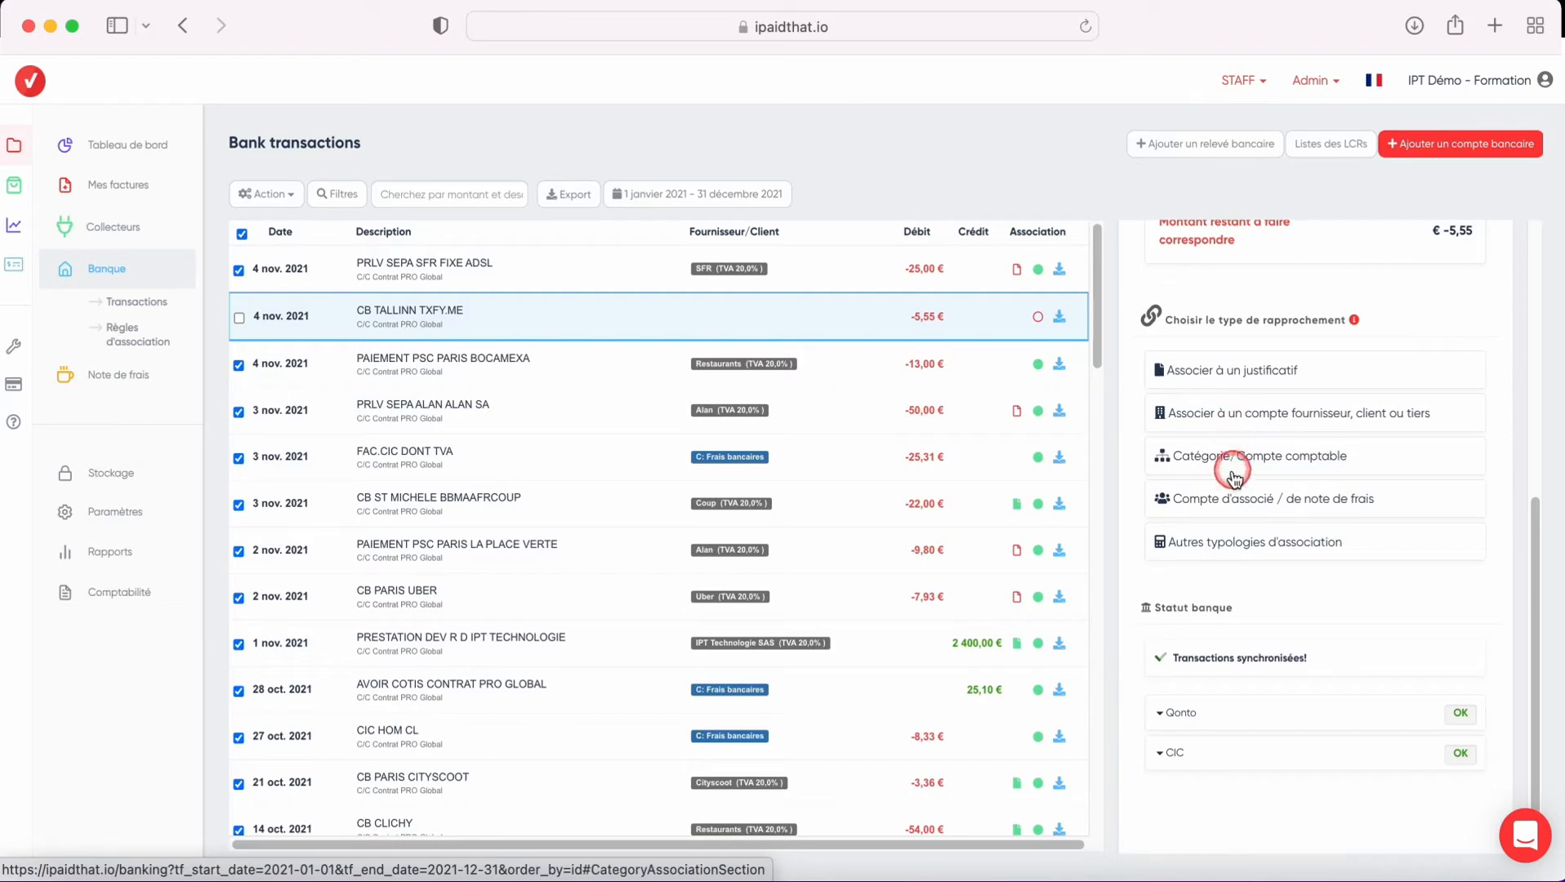
{"action": "left_click", "coordinate": [1220, 503]}
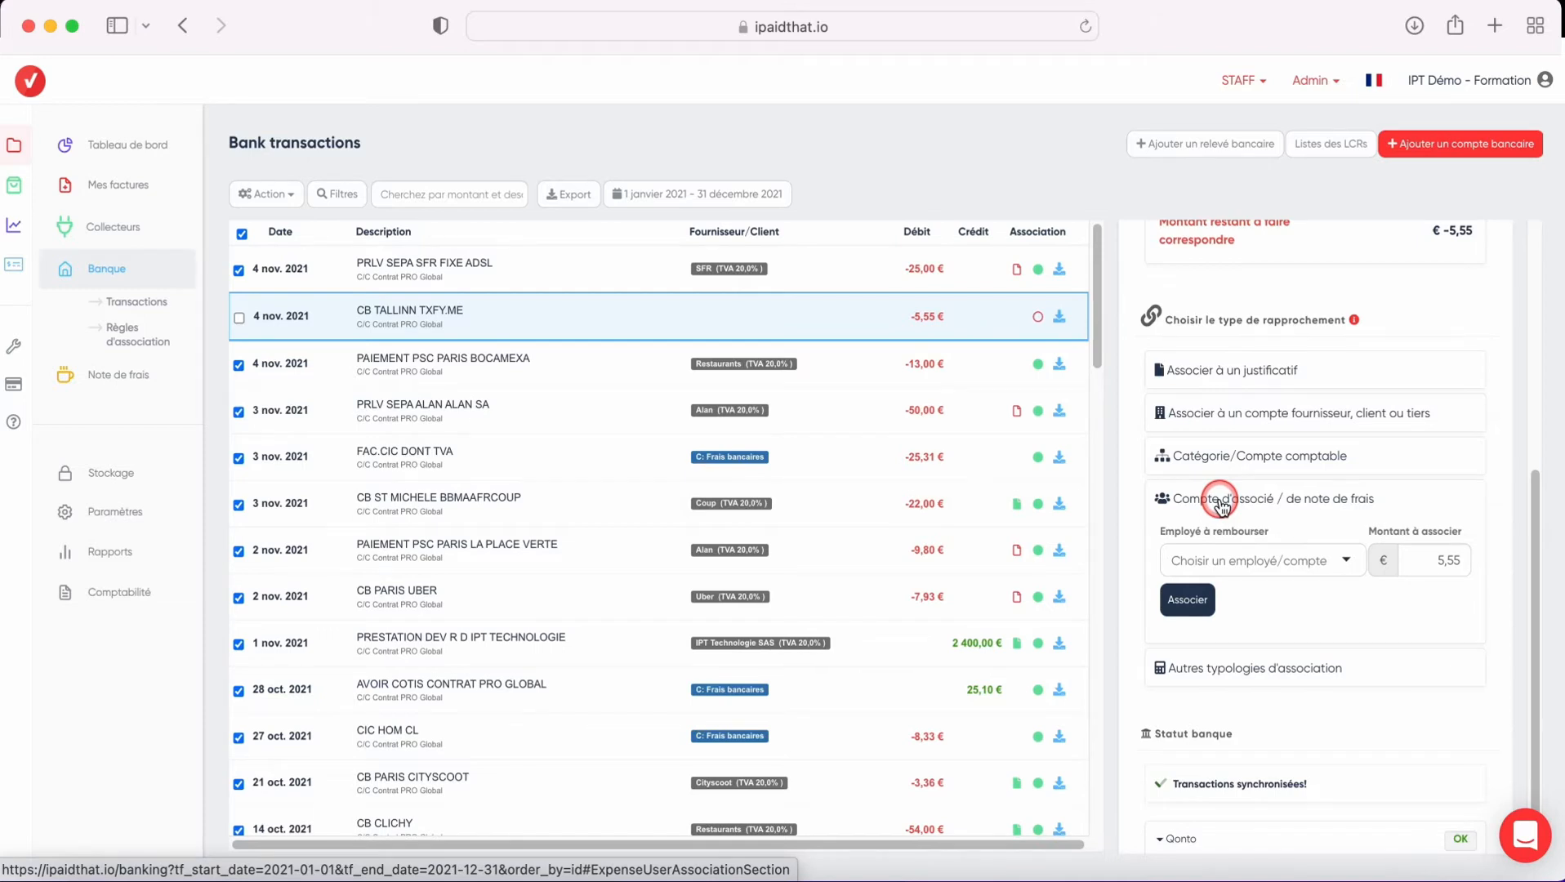
{"action": "left_click", "coordinate": [1229, 457]}
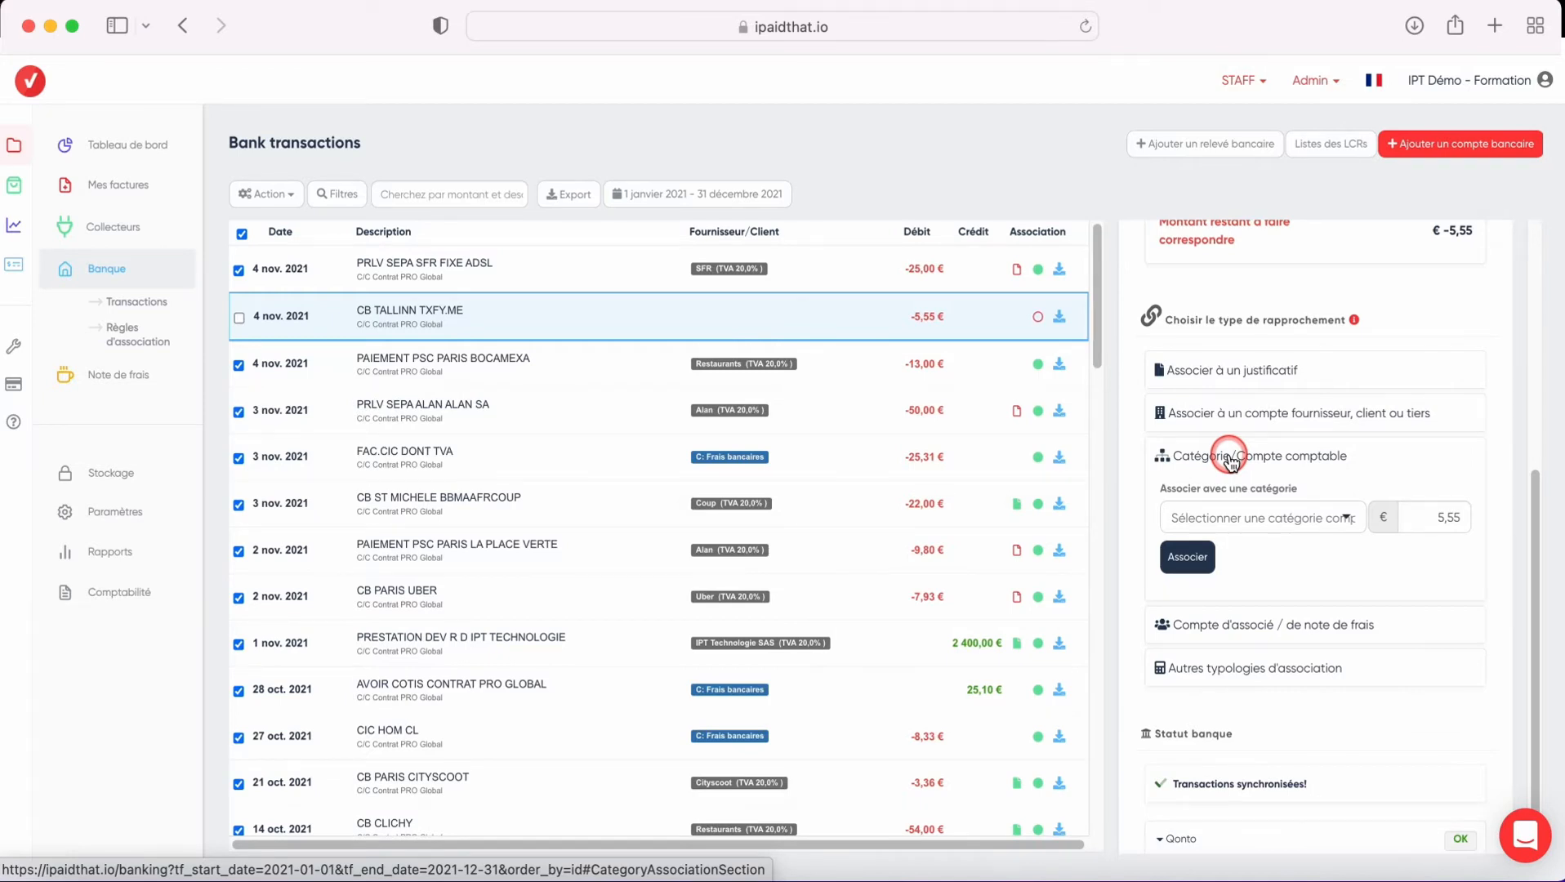
{"action": "left_click", "coordinate": [1215, 671]}
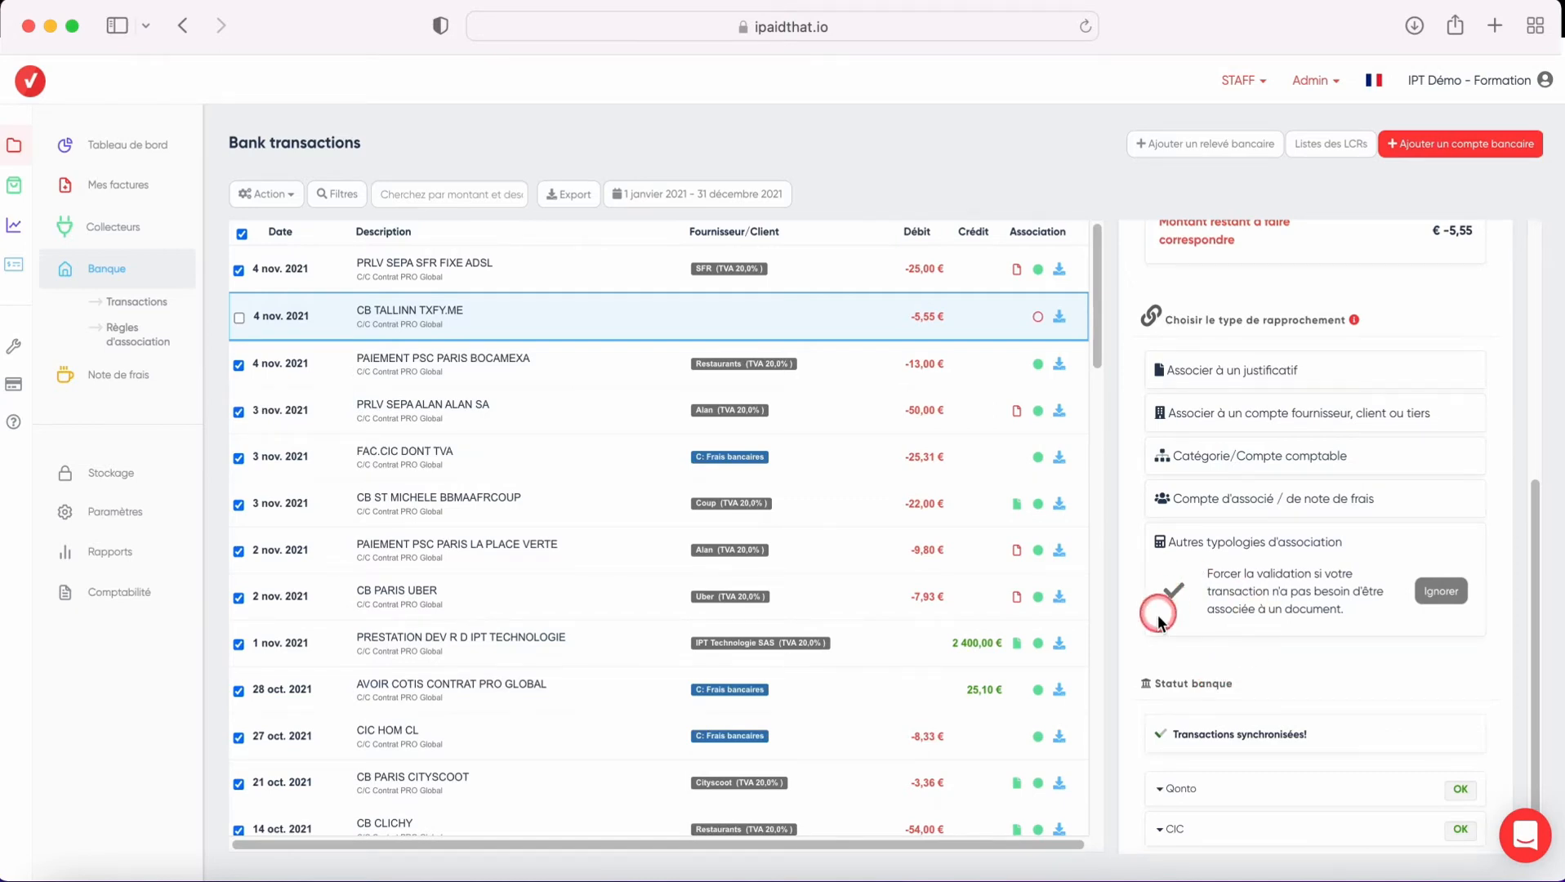
{"action": "left_click", "coordinate": [1219, 546]}
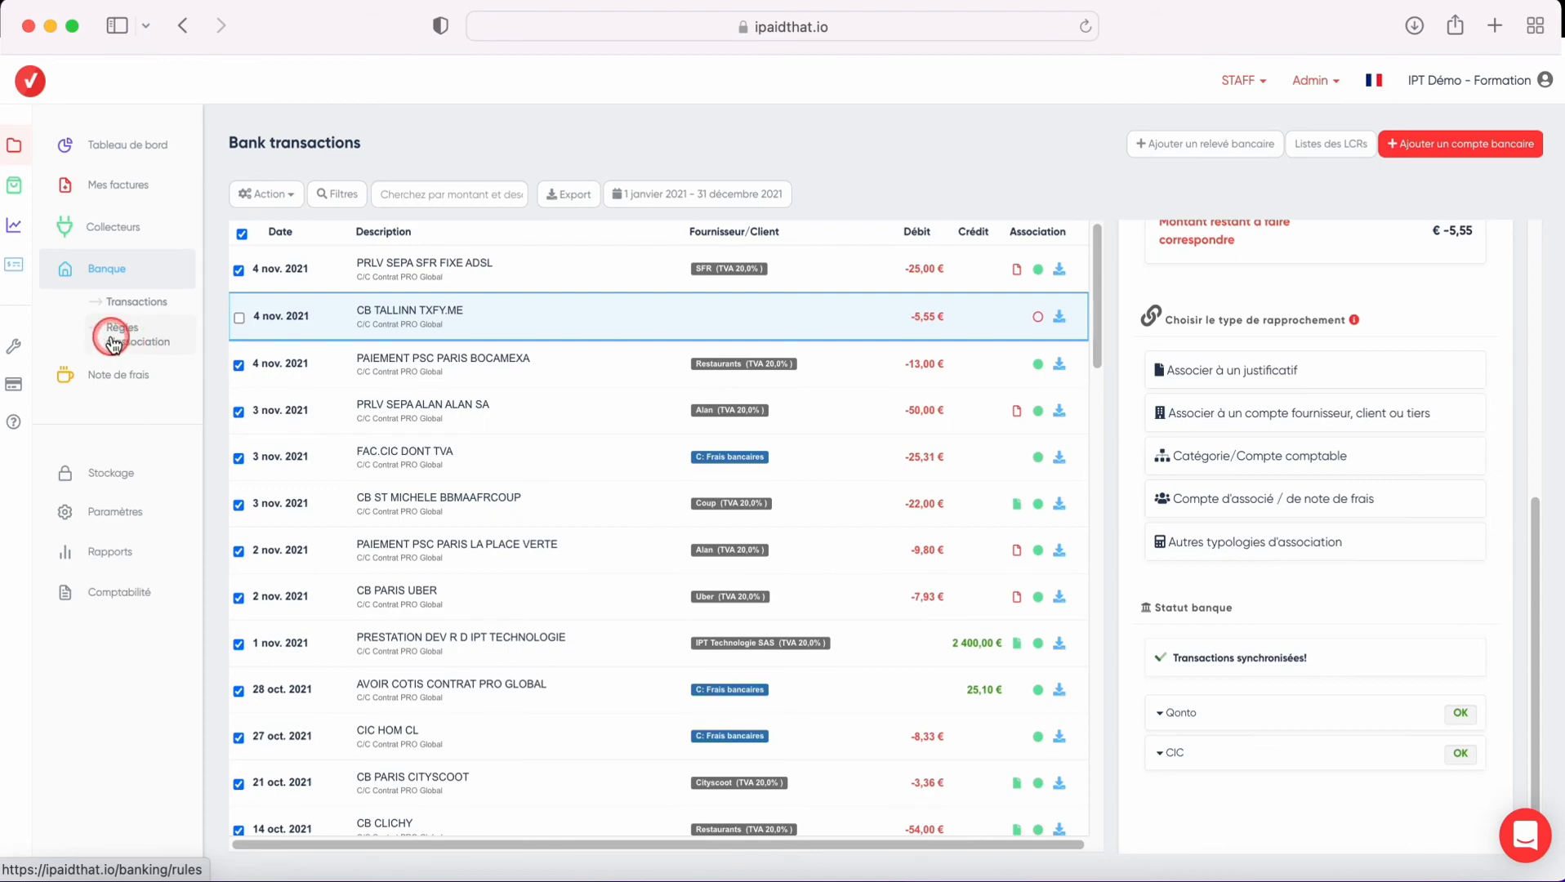
Step: Open the ALAN association rule and review its name and the bank choices in its conditions
{"action": "left_click", "coordinate": [122, 338]}
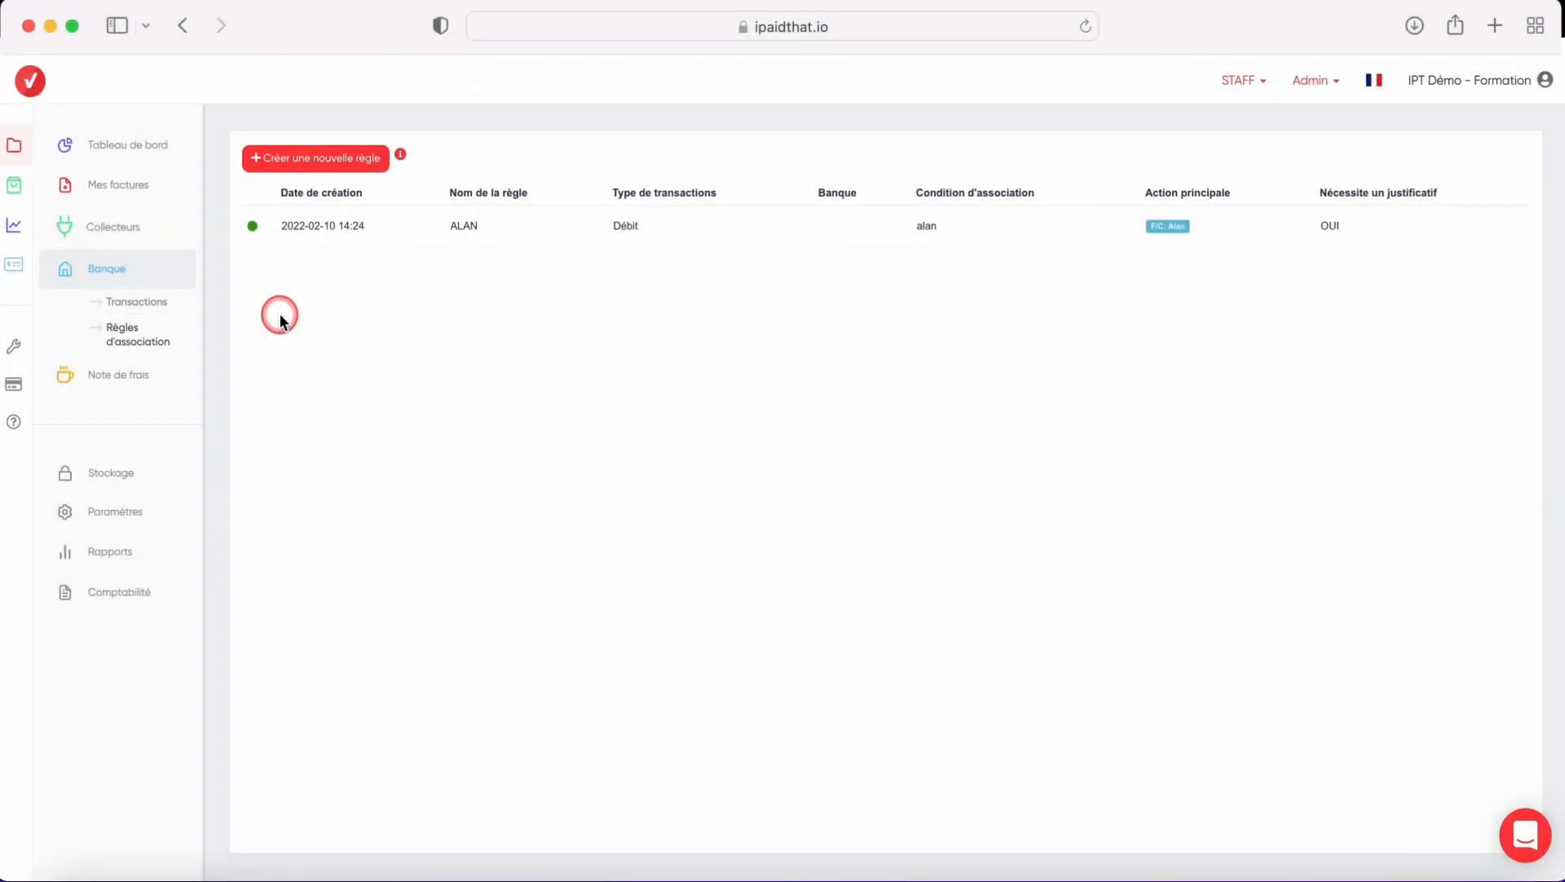
{"action": "left_click", "coordinate": [337, 225]}
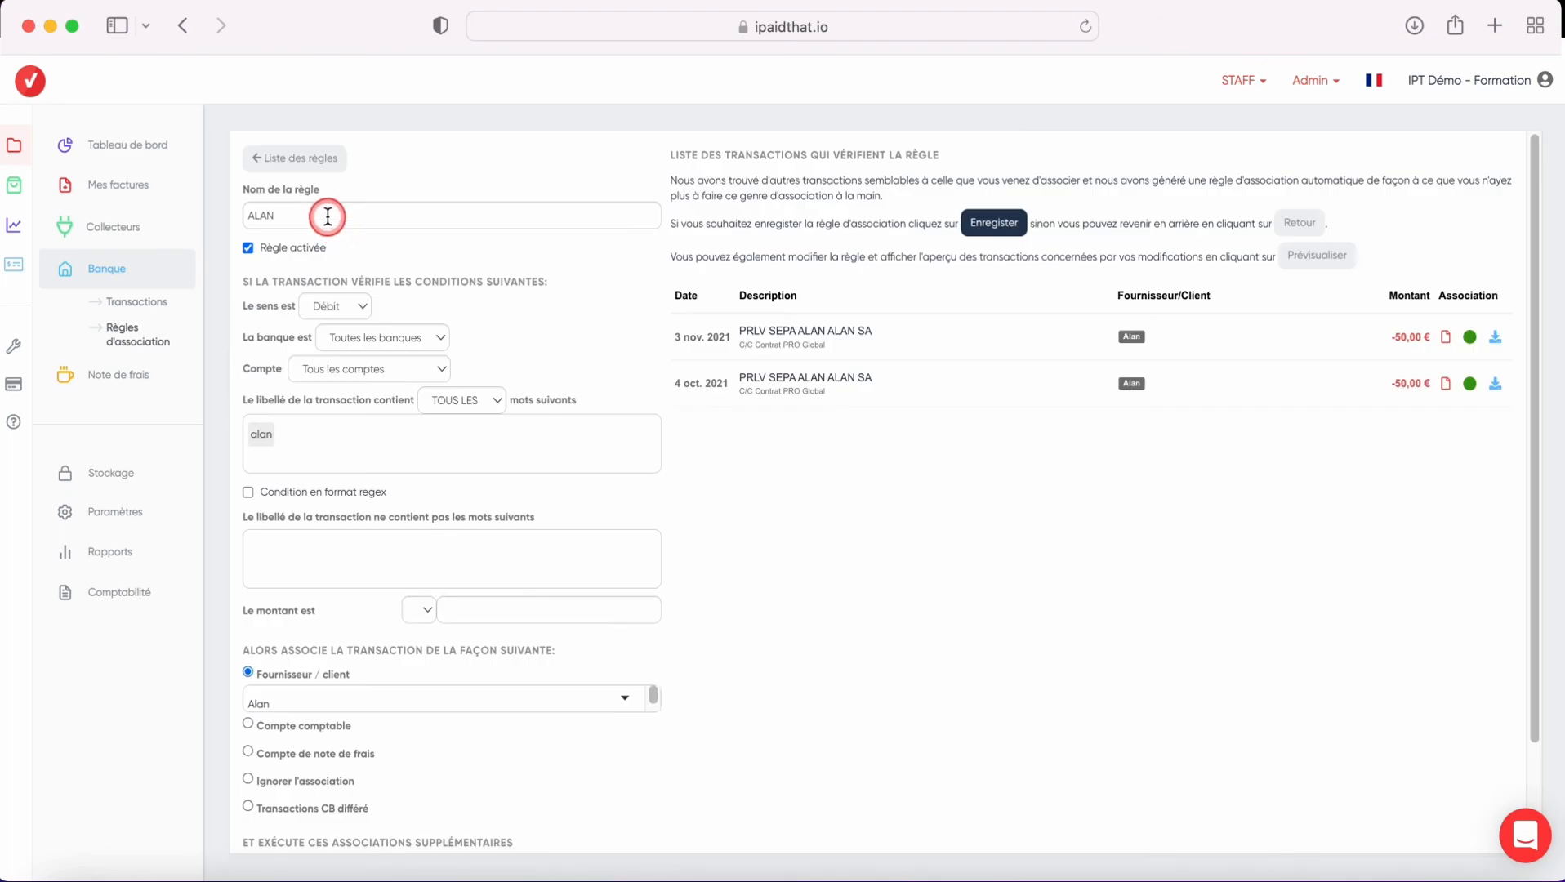
{"action": "left_click_drag", "start_coordinate": [322, 218], "coordinate": [240, 213]}
{"action": "left_click", "coordinate": [395, 187]}
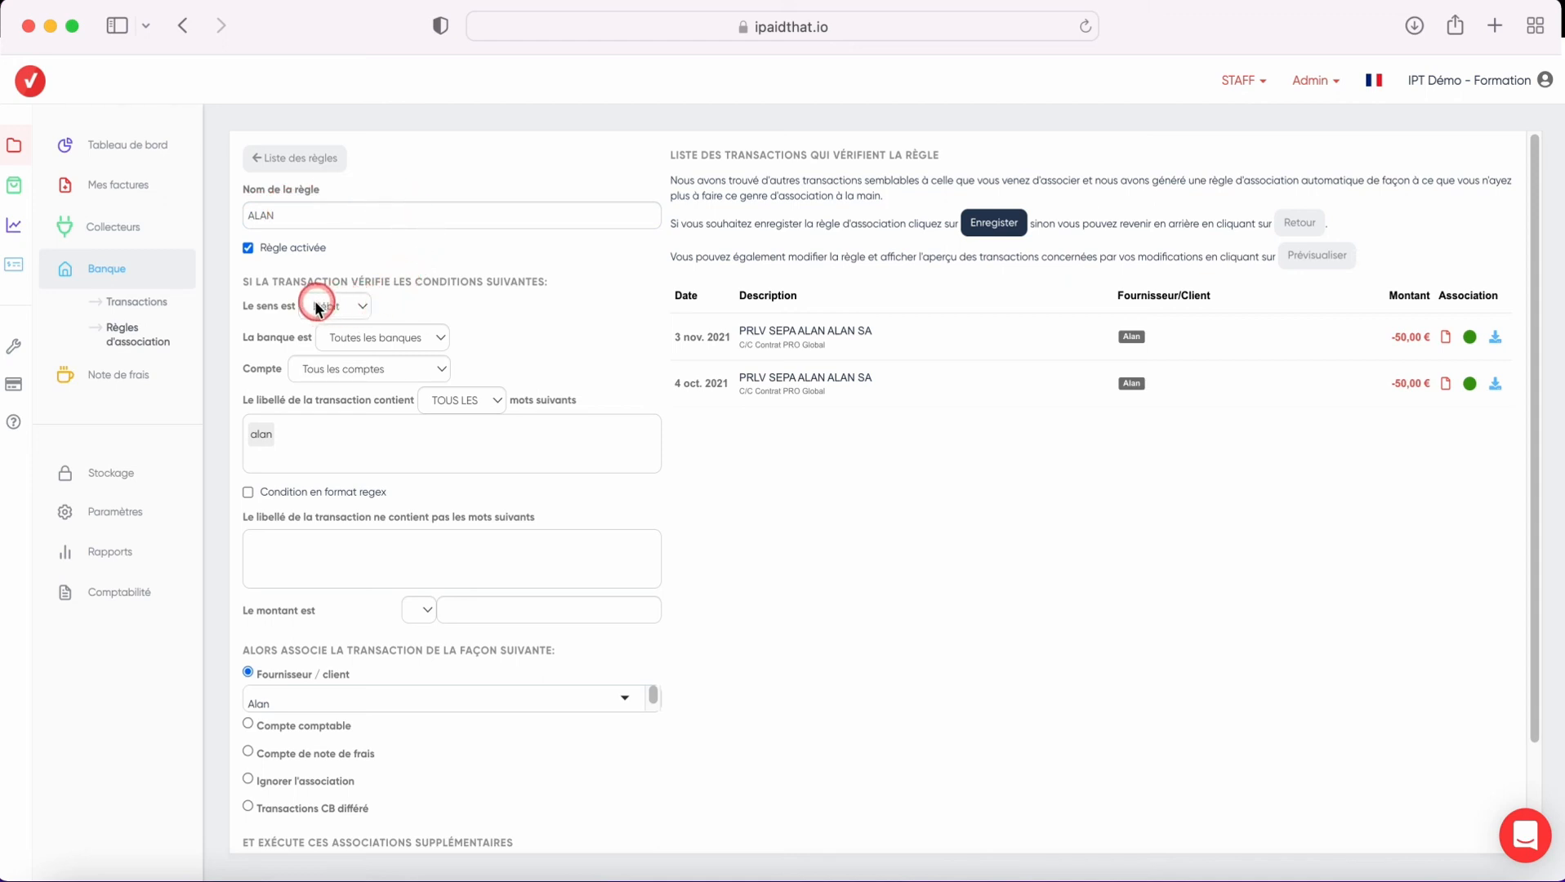
{"action": "left_click", "coordinate": [435, 337]}
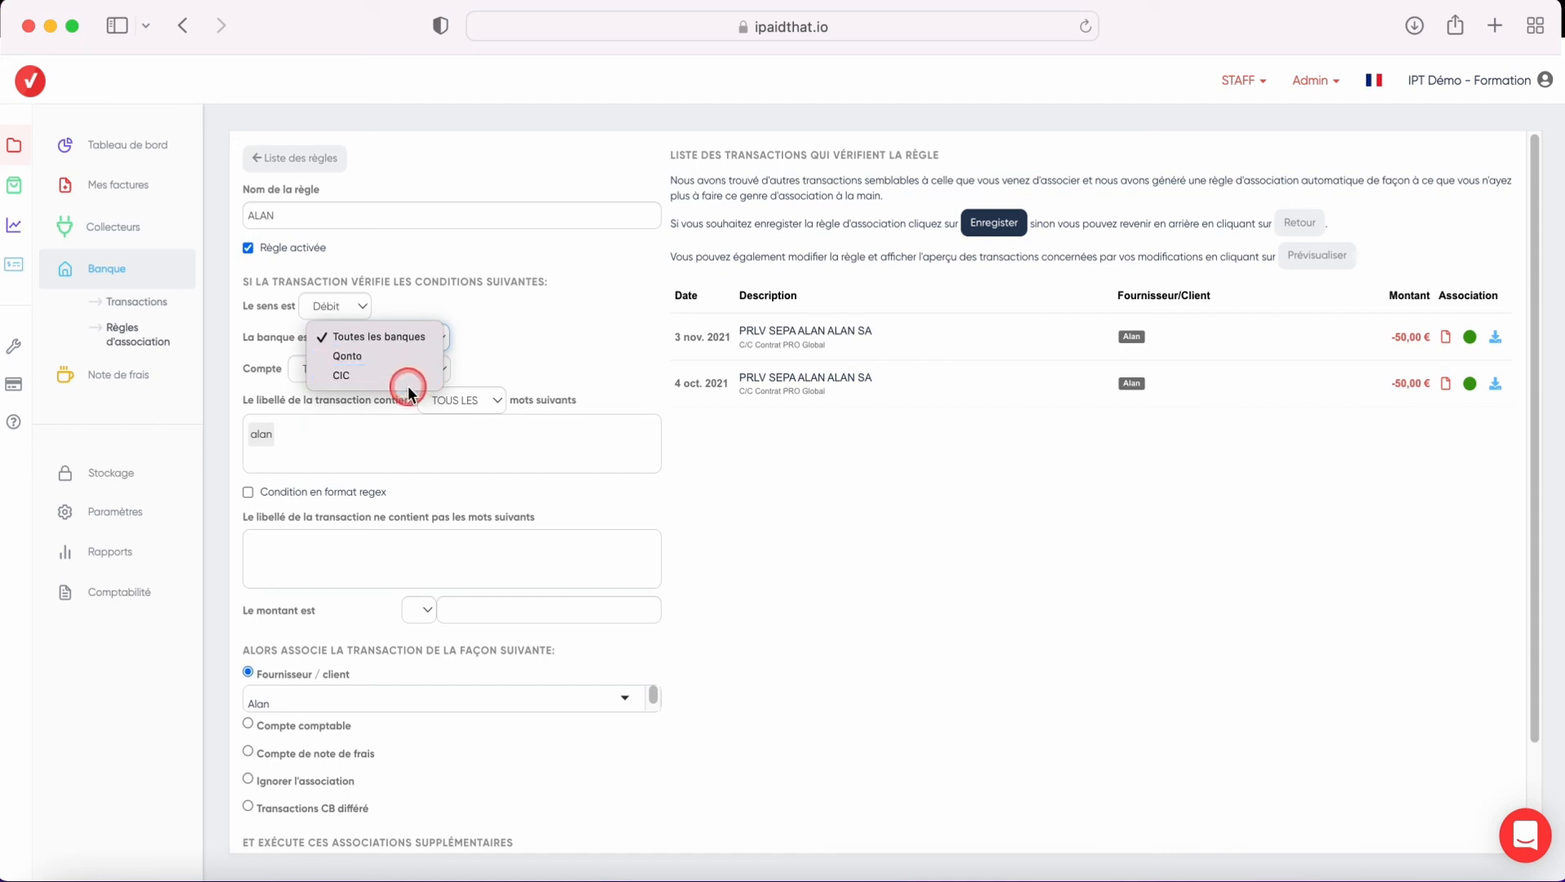
{"action": "left_click", "coordinate": [488, 320]}
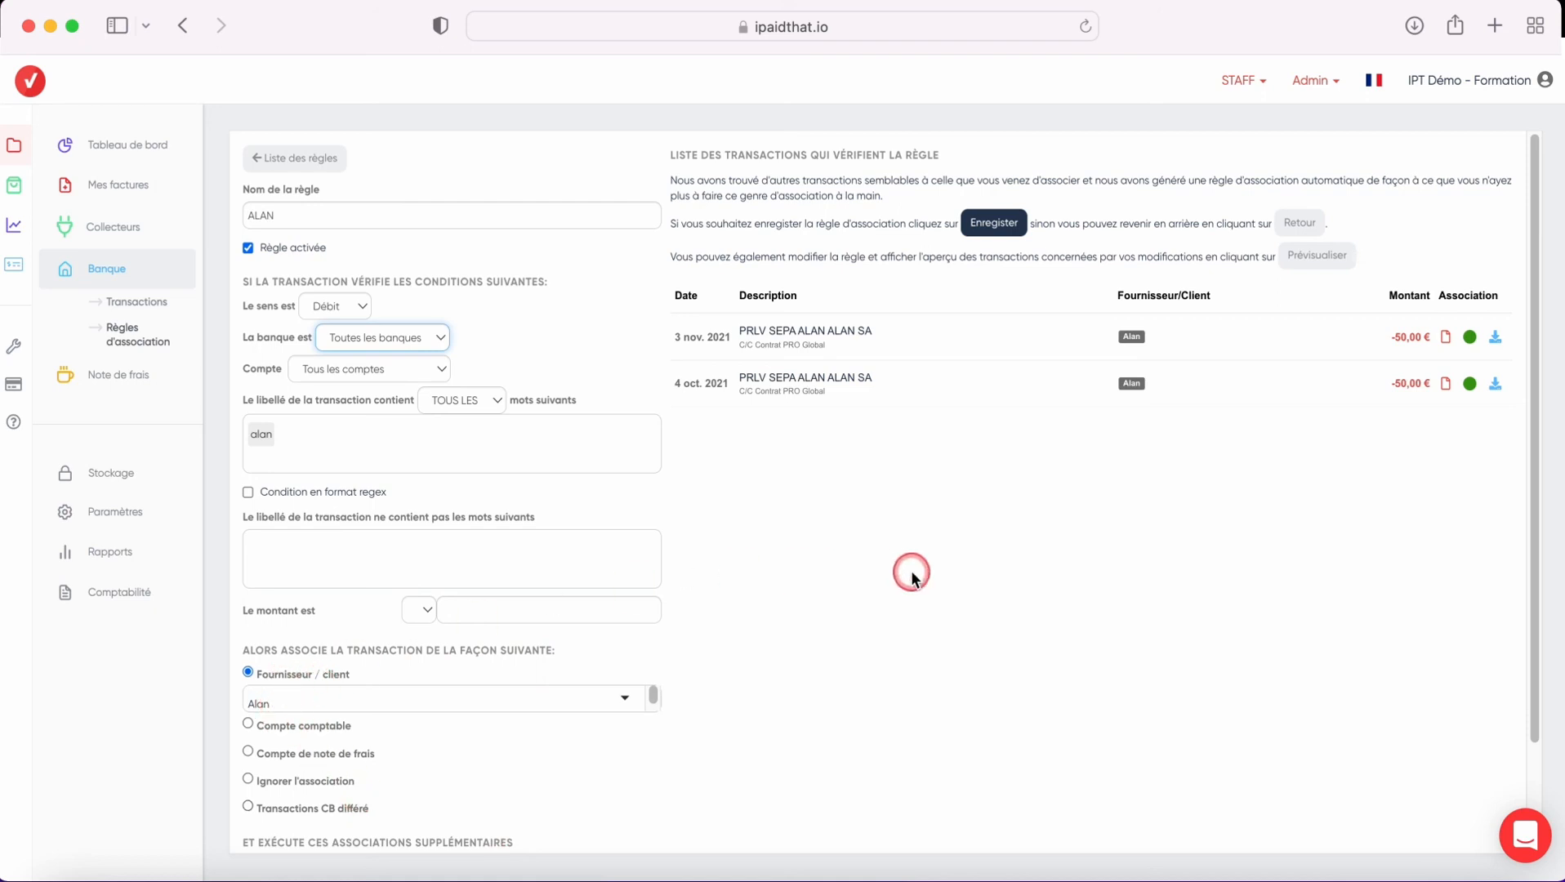
Step: Review the ALAN rule's additional association settings and the list of transactions matching the rule
{"action": "left_click_drag", "start_coordinate": [1540, 446], "coordinate": [1537, 549]}
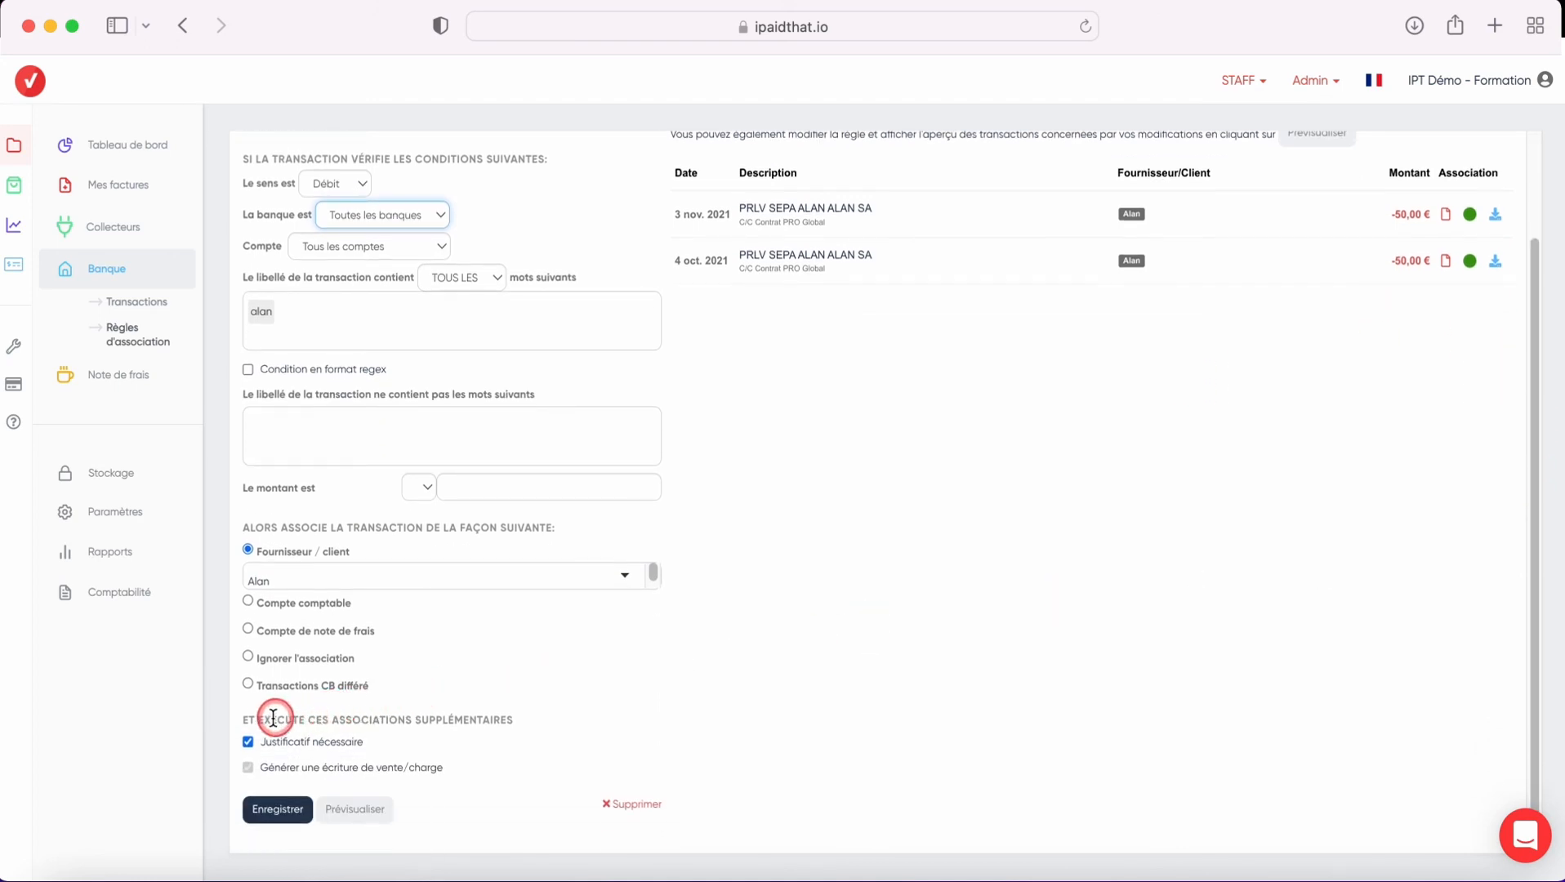
{"action": "left_click_drag", "start_coordinate": [258, 719], "coordinate": [516, 723]}
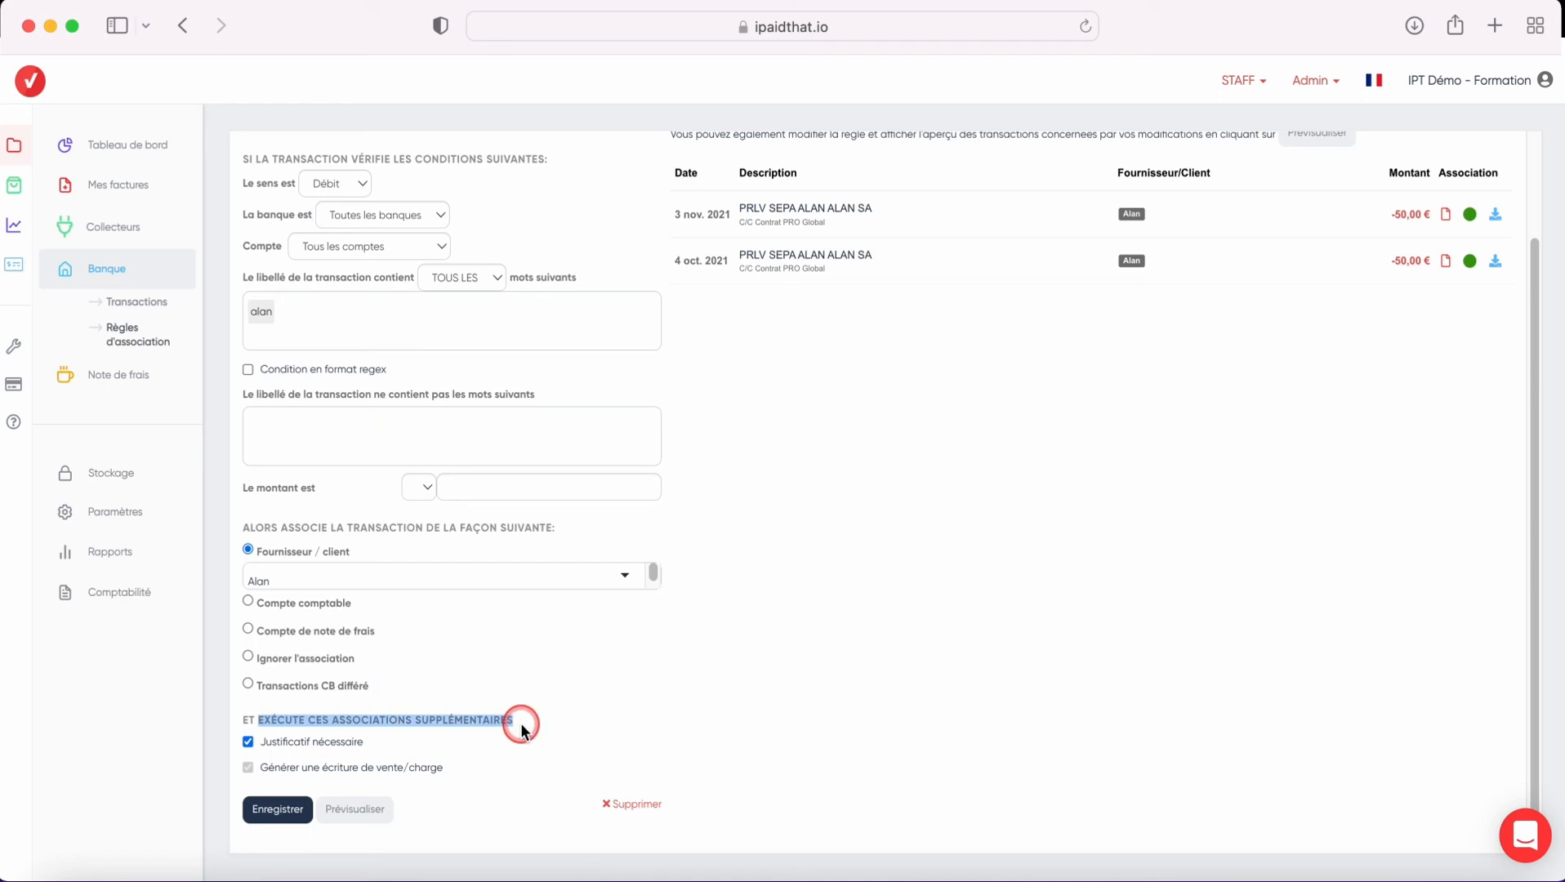
{"action": "left_click", "coordinate": [521, 722]}
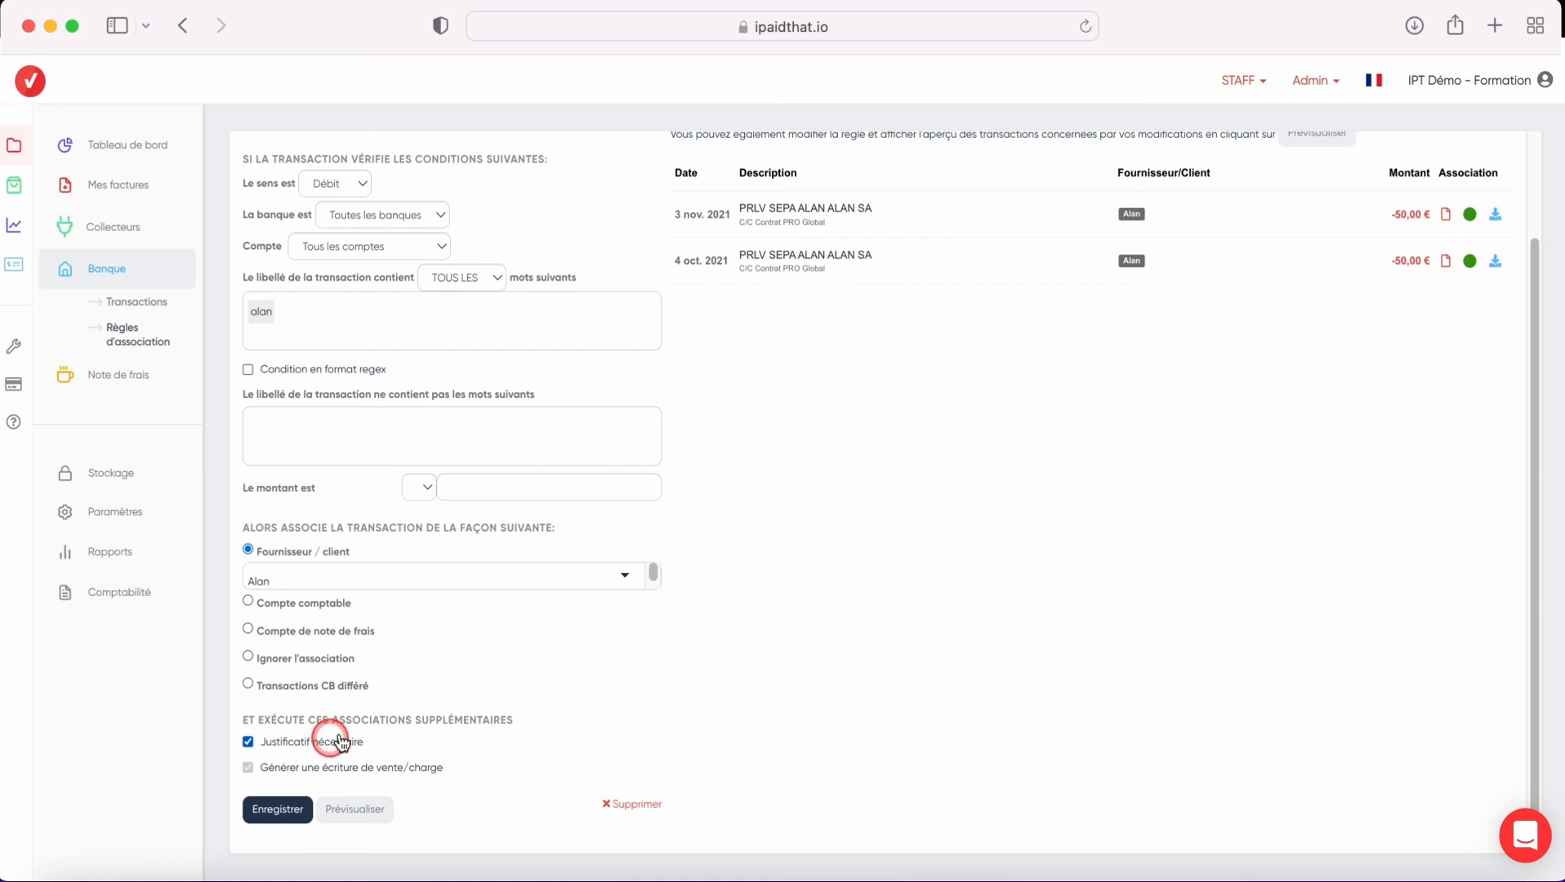
{"action": "left_click_drag", "start_coordinate": [1537, 652], "coordinate": [1549, 531]}
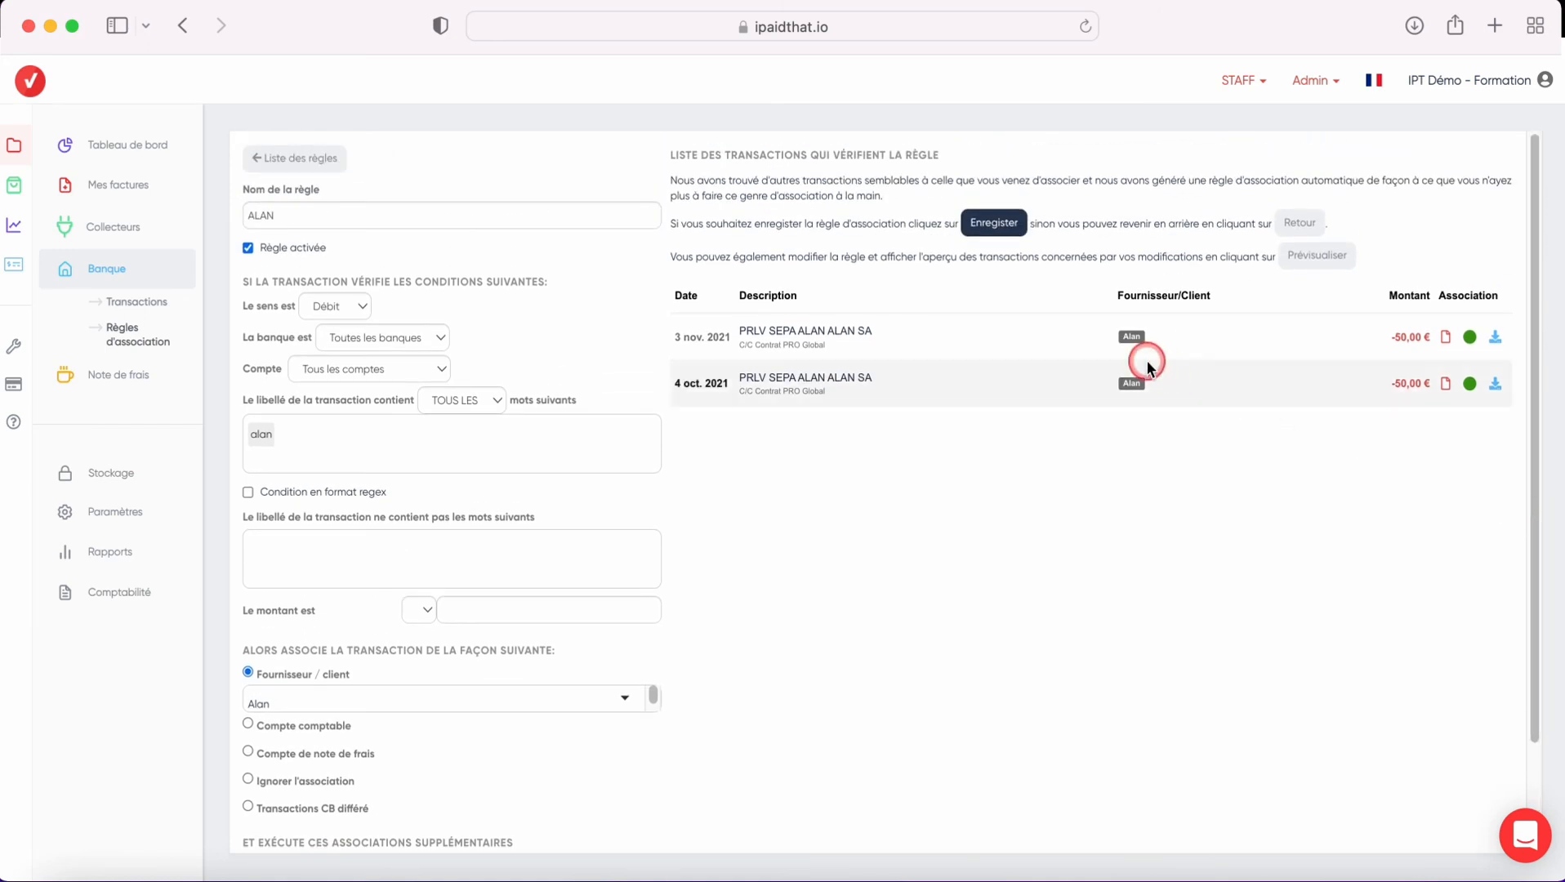